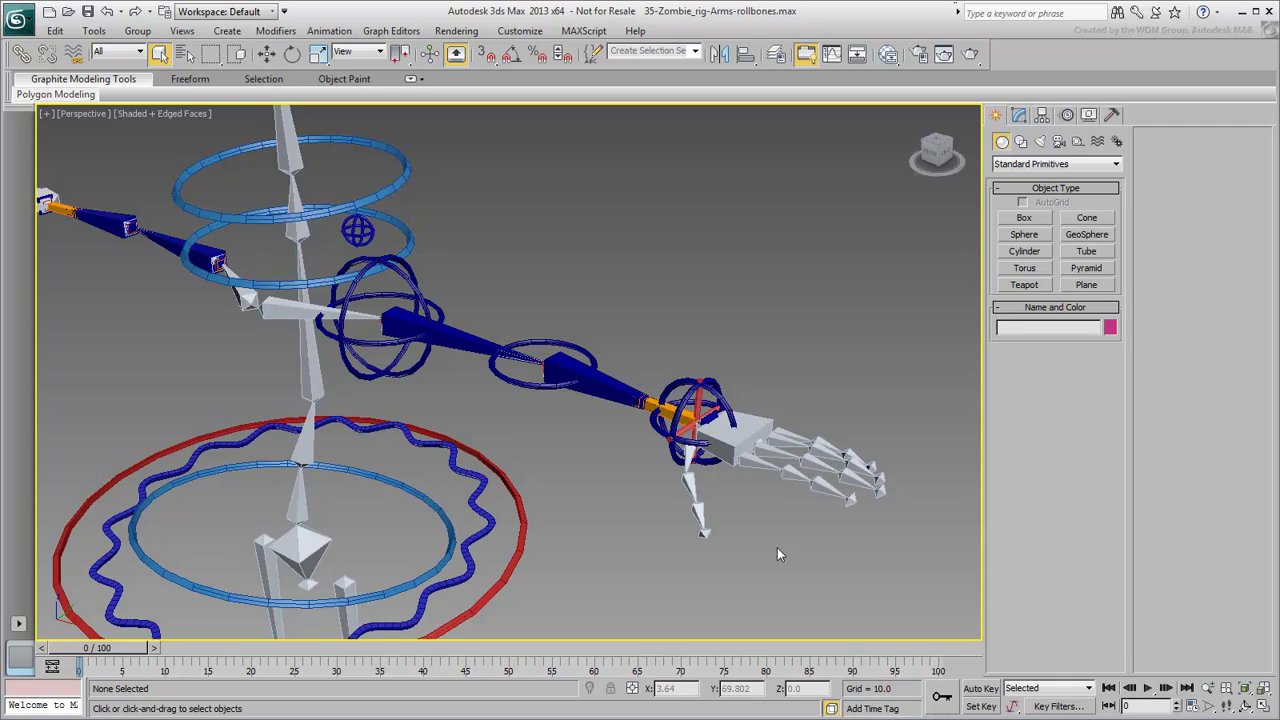
Step: Switch the perspective viewport to wireframe display to expose the bones inside the left arm
key(F3)
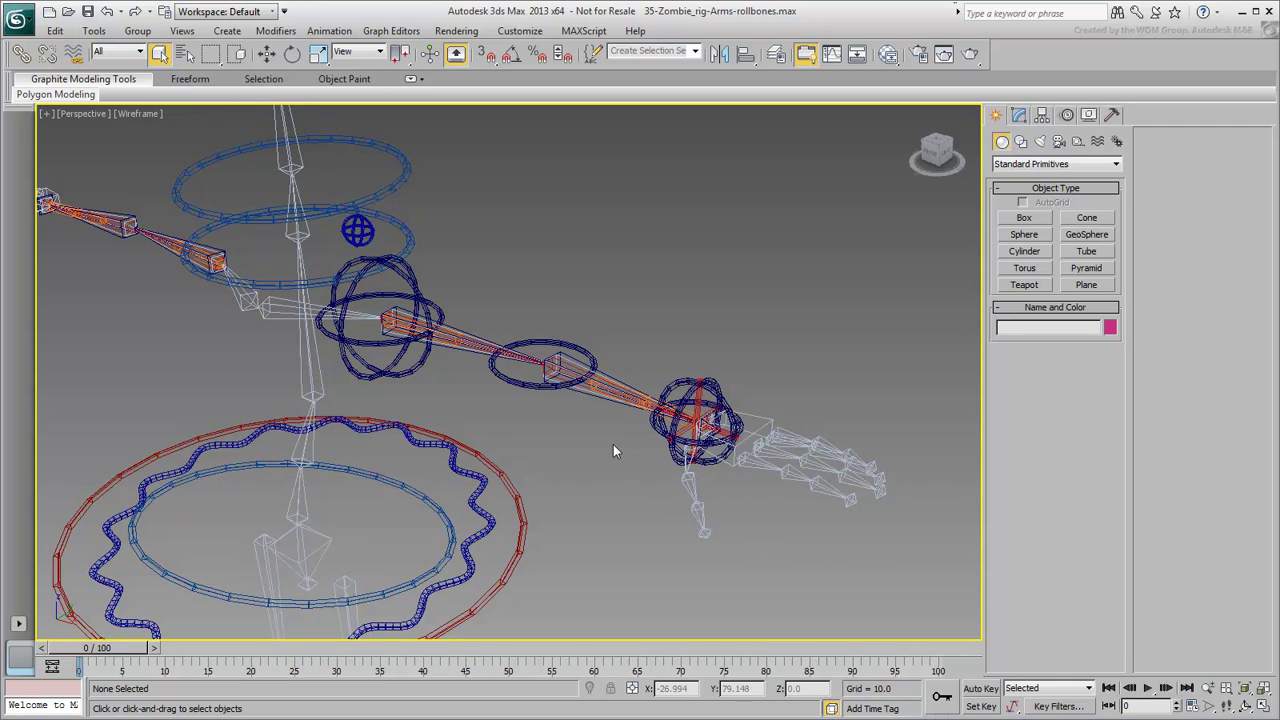
scroll(604, 442, up, 5)
middle_drag(561, 435, 481, 445)
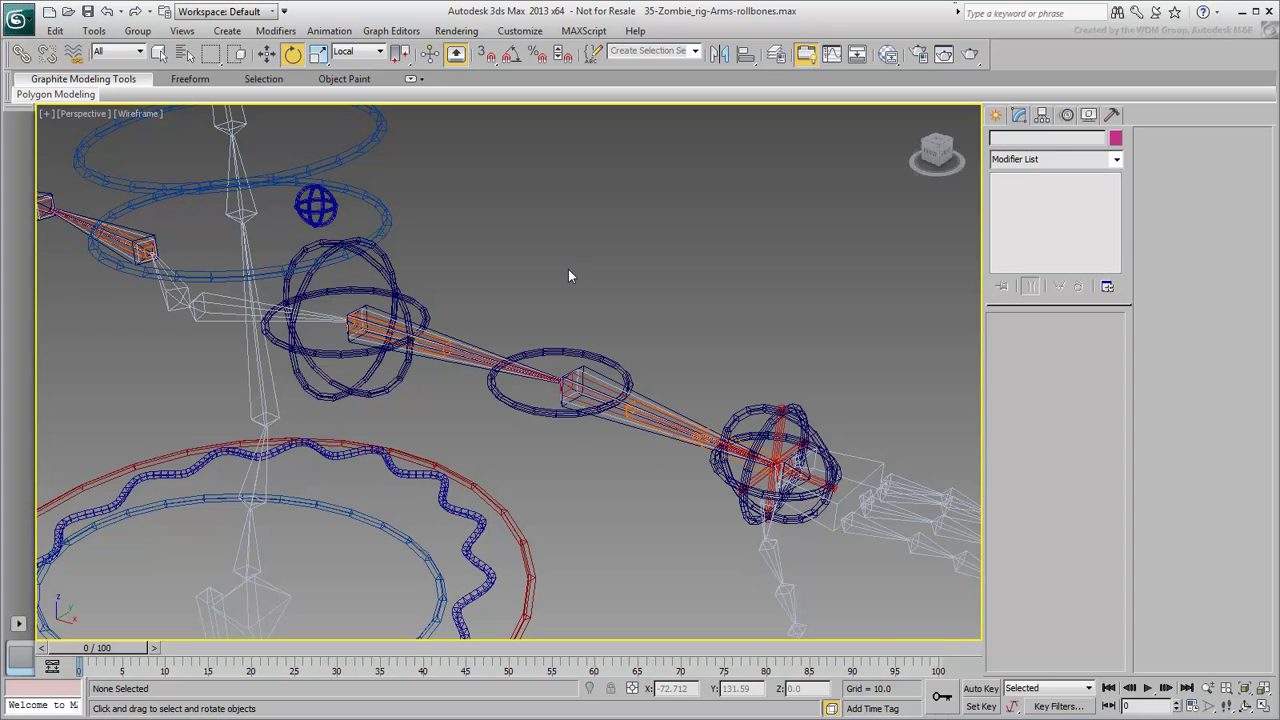
Step: Test-rotate the left shoulder FK control, followed by the shoulder roll bone inside the upper arm
scroll(500, 311, up, 4)
click(545, 307)
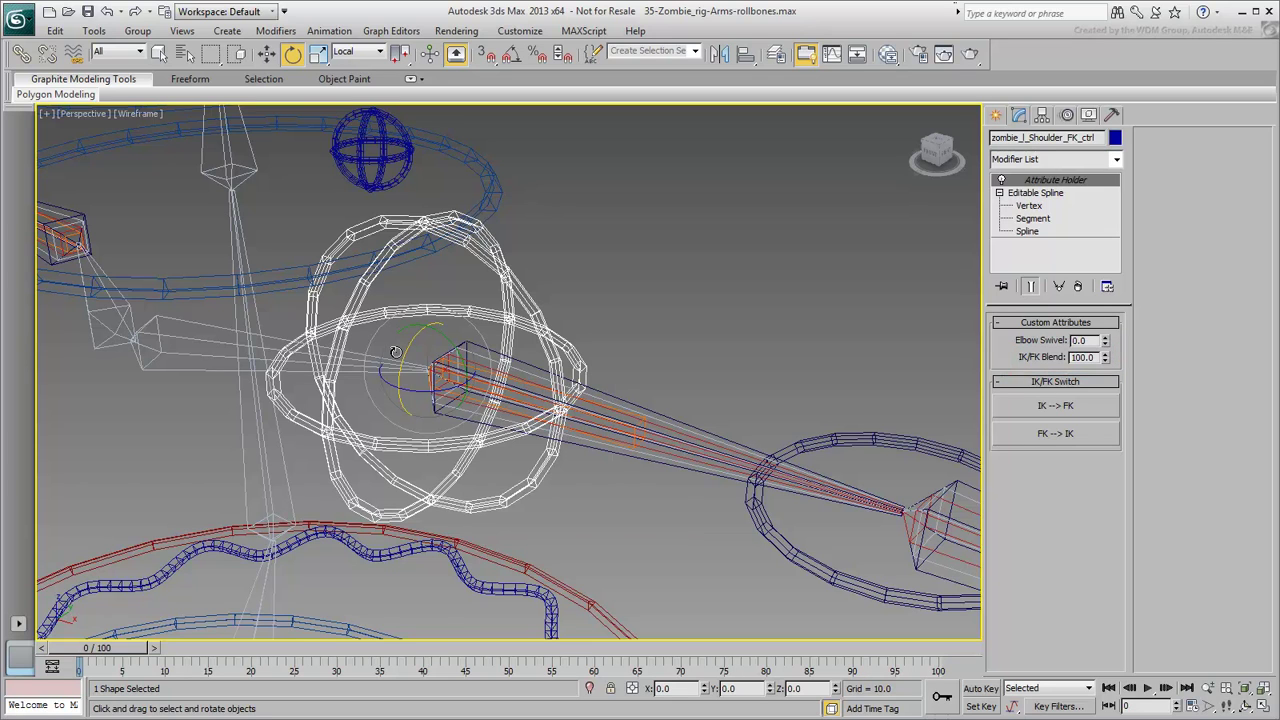
drag(401, 362, 417, 303)
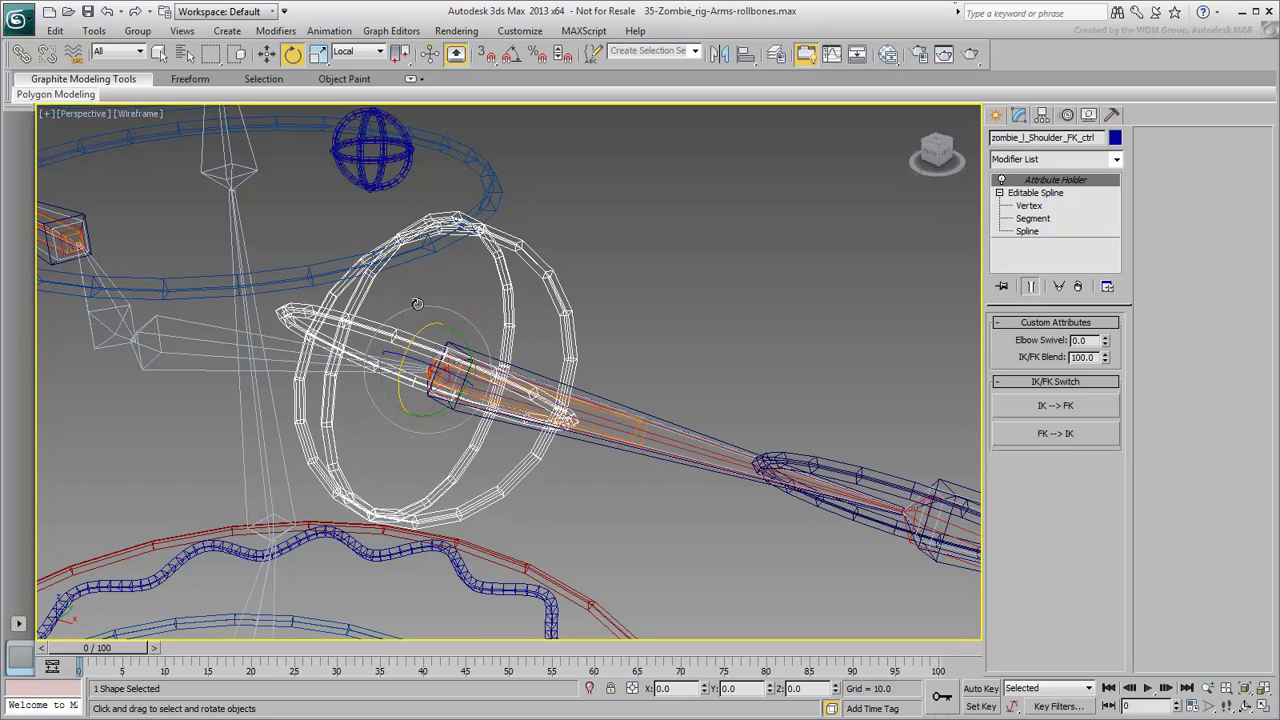
click(636, 426)
click(636, 426)
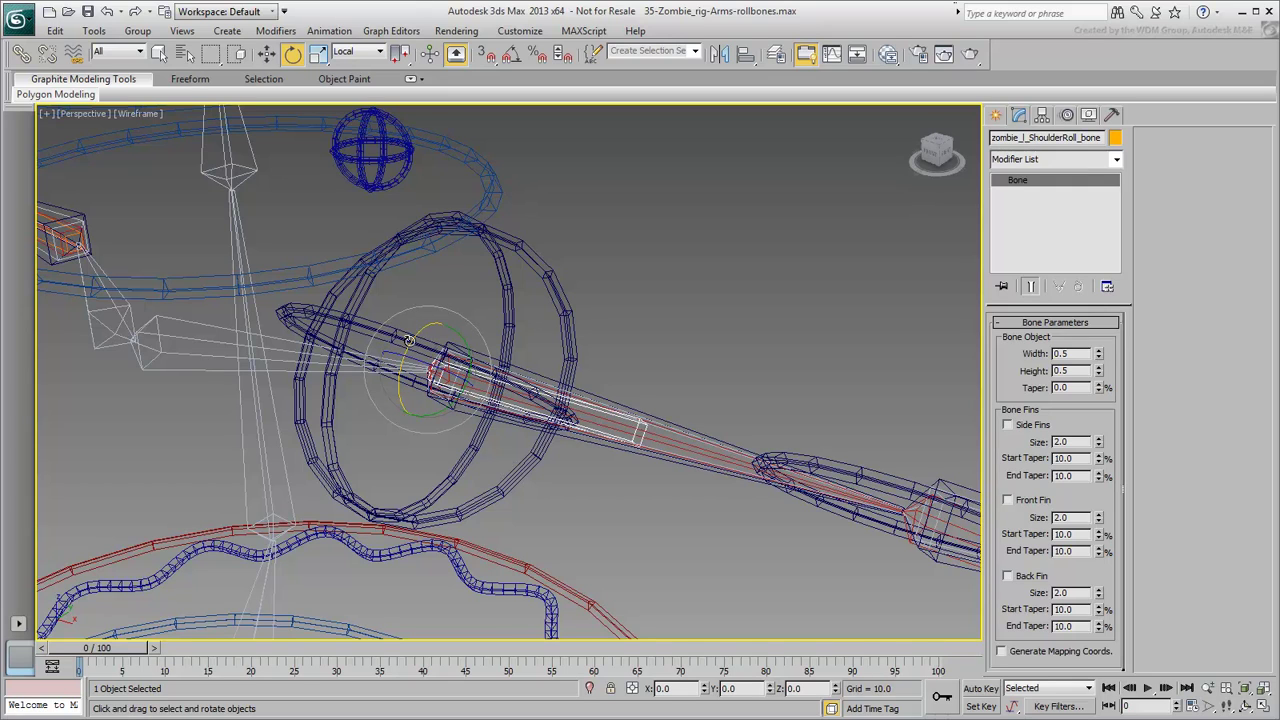
drag(409, 341, 401, 376)
Step: Undo the test rotations of the shoulder roll bone and the left shoulder FK control
alt+middle_drag(668, 354, 558, 500)
key(ctrl+z)
key(ctrl+z)
key(ctrl+z)
key(ctrl+z)
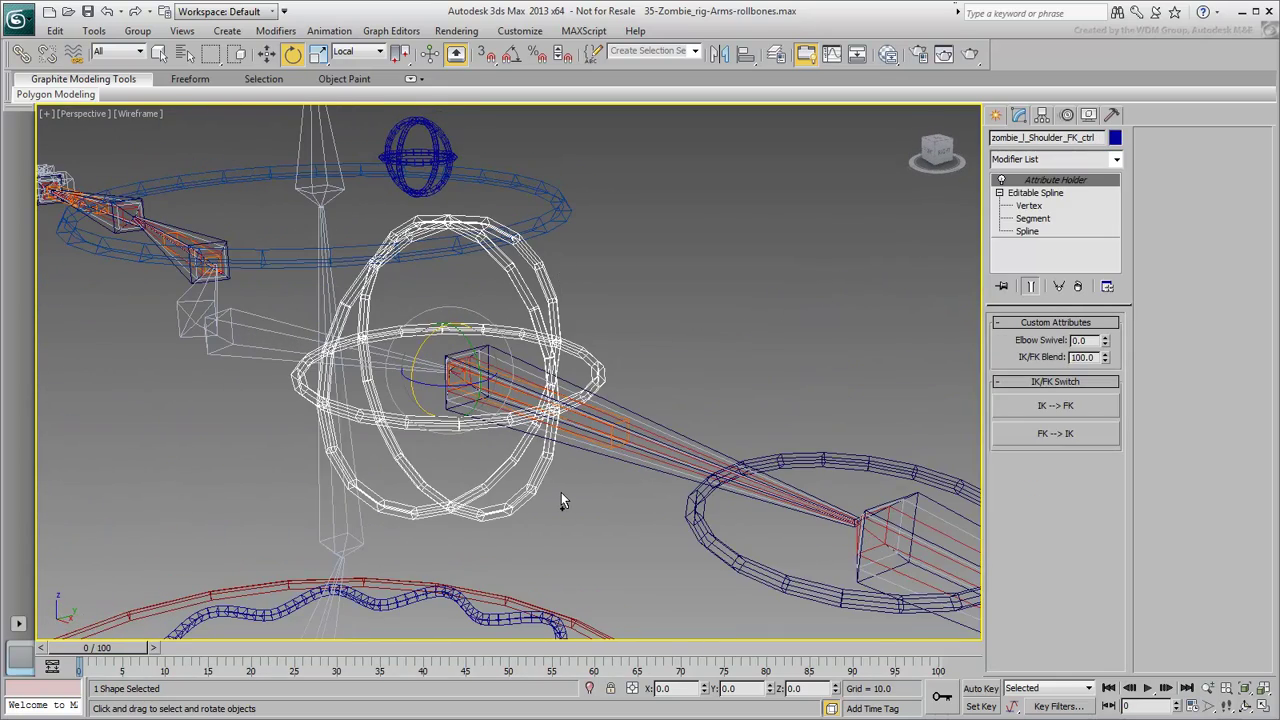
alt+middle_drag(563, 497, 694, 392)
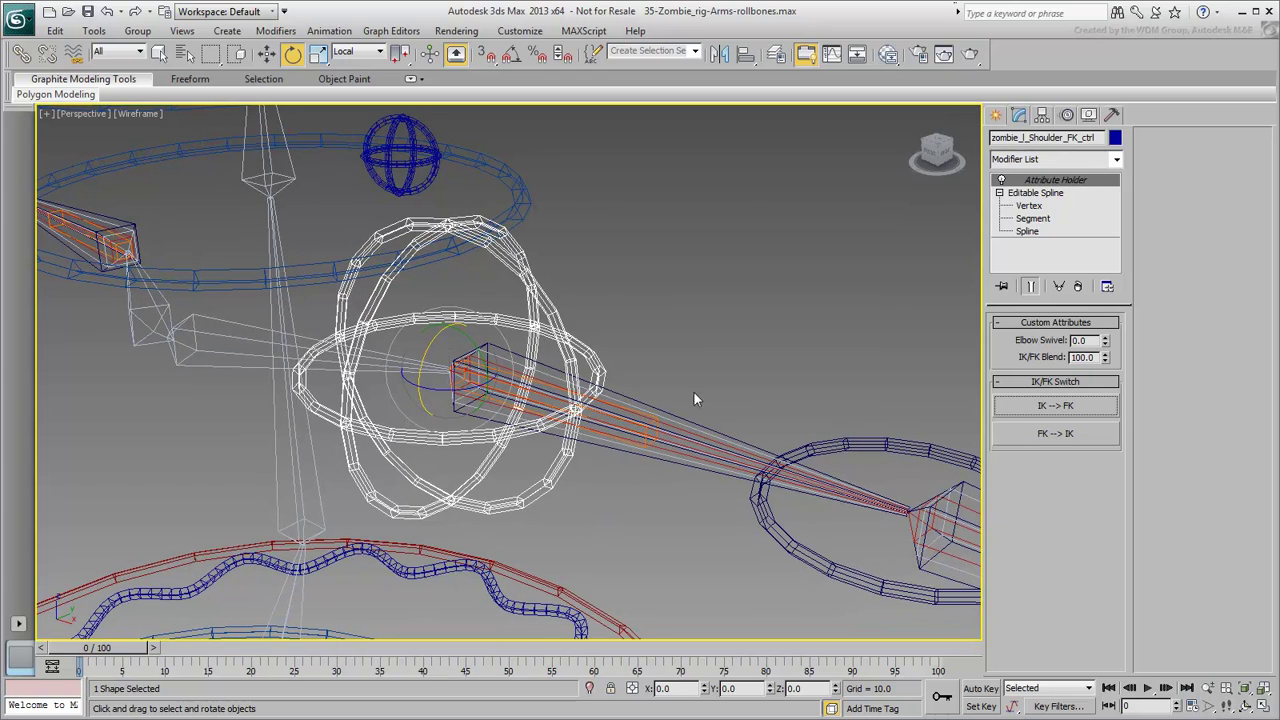
Step: Create a Point helper beside the left upper arm, displayed as a Box with Cross turned off
click(721, 342)
scroll(807, 341, up, 2)
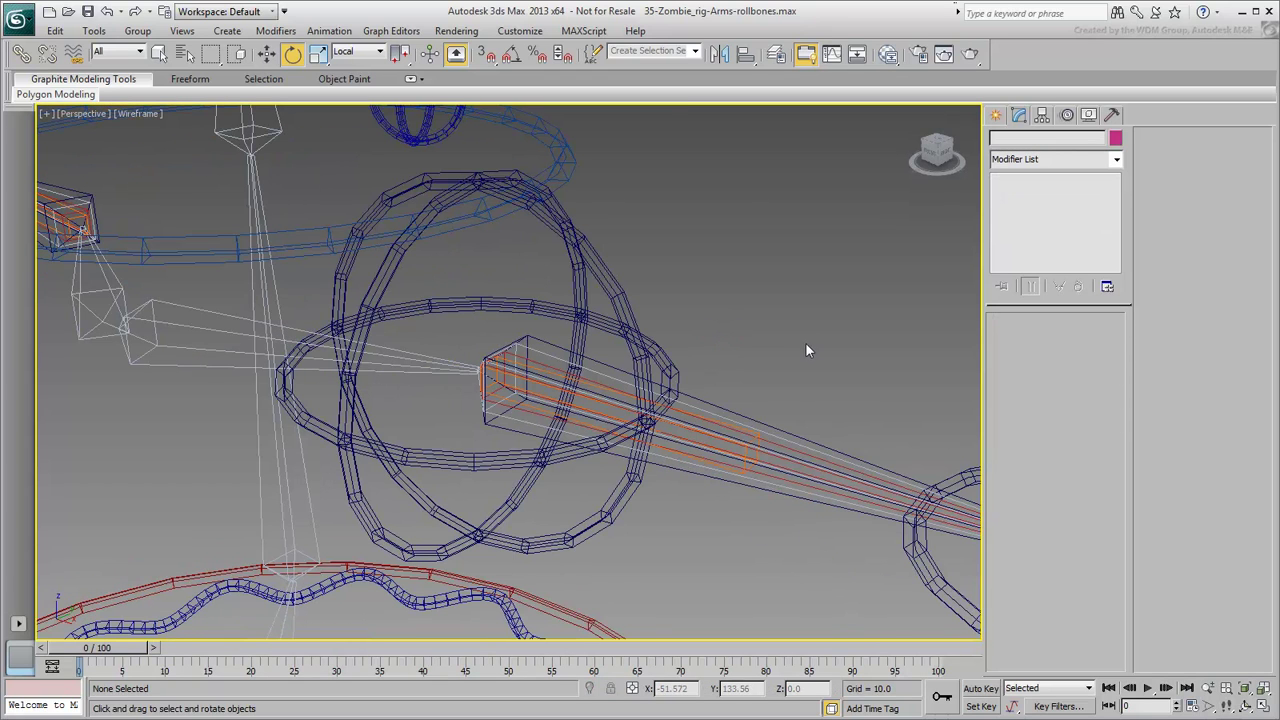
click(996, 115)
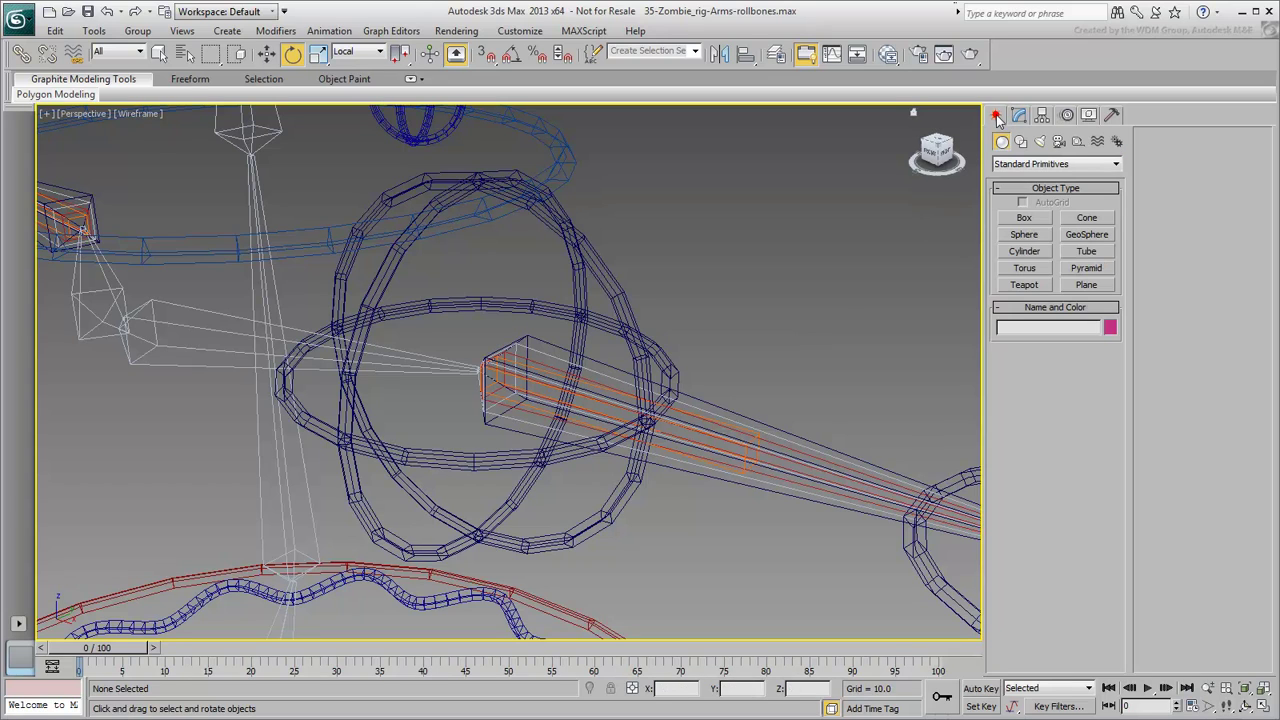
click(1078, 141)
click(1020, 269)
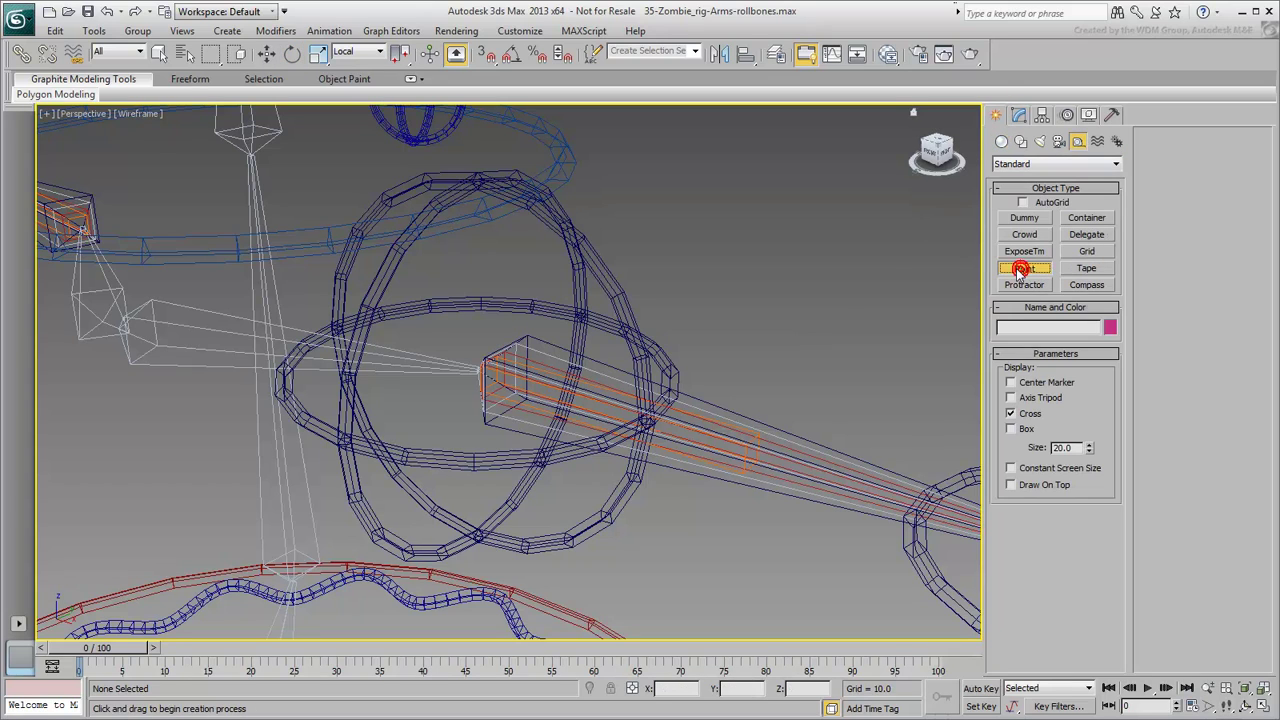
click(1010, 413)
click(1010, 428)
click(772, 341)
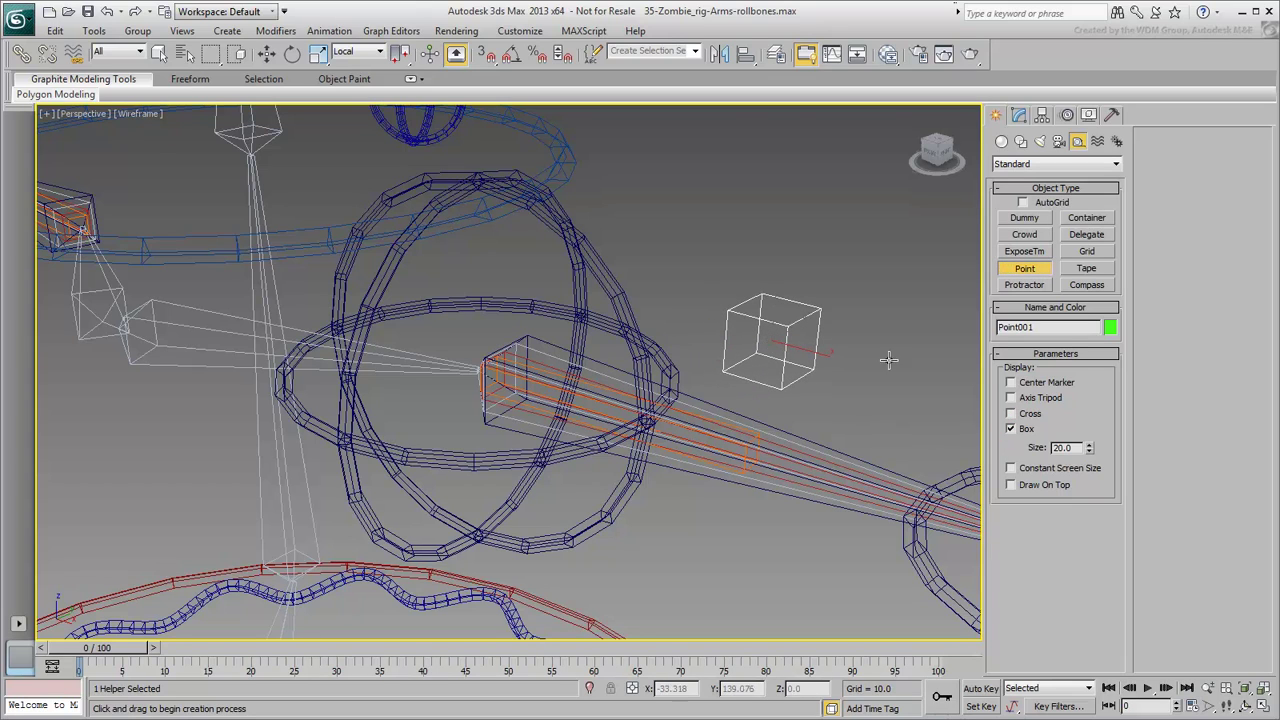
Step: Rename the new point helper zombie_l_ShoulderTwist_hlp
double_click(1058, 328)
text(zom)
text(bie_l_ShoulderTwist_hlp)
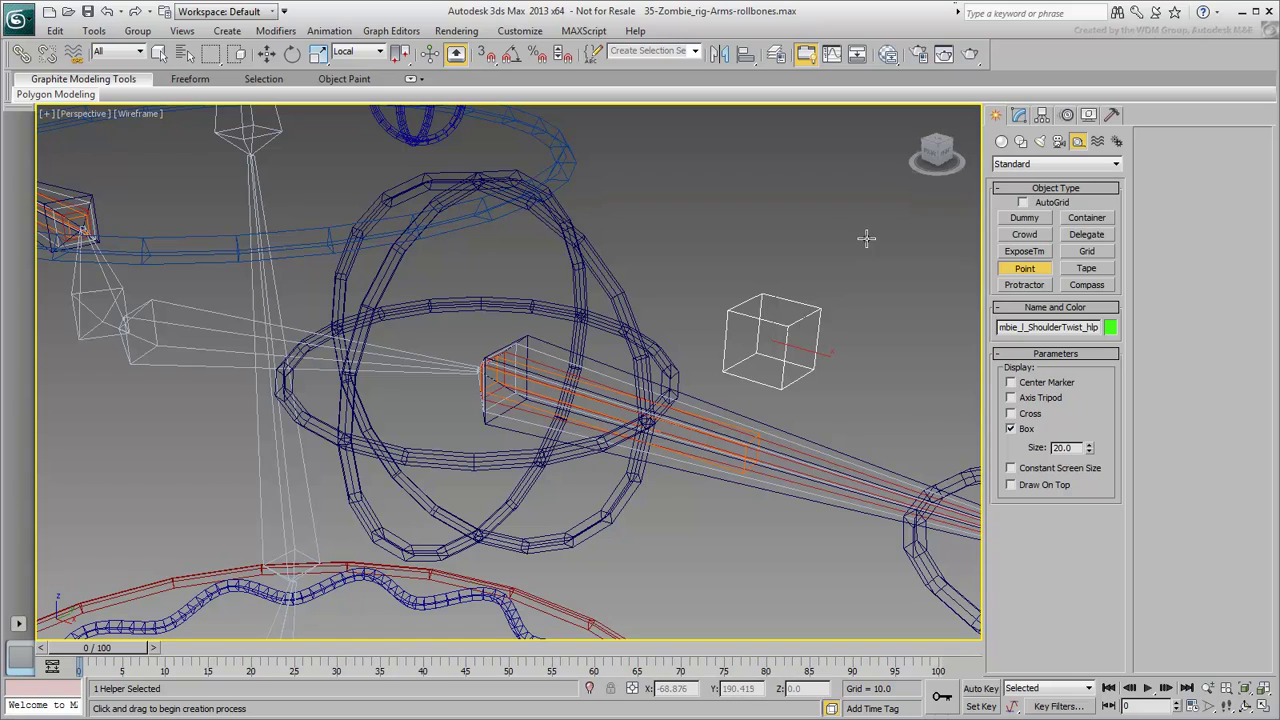
Step: Align the shoulder twist helper to the left shoulder bone in position and in X, Y and Z orientation
click(746, 55)
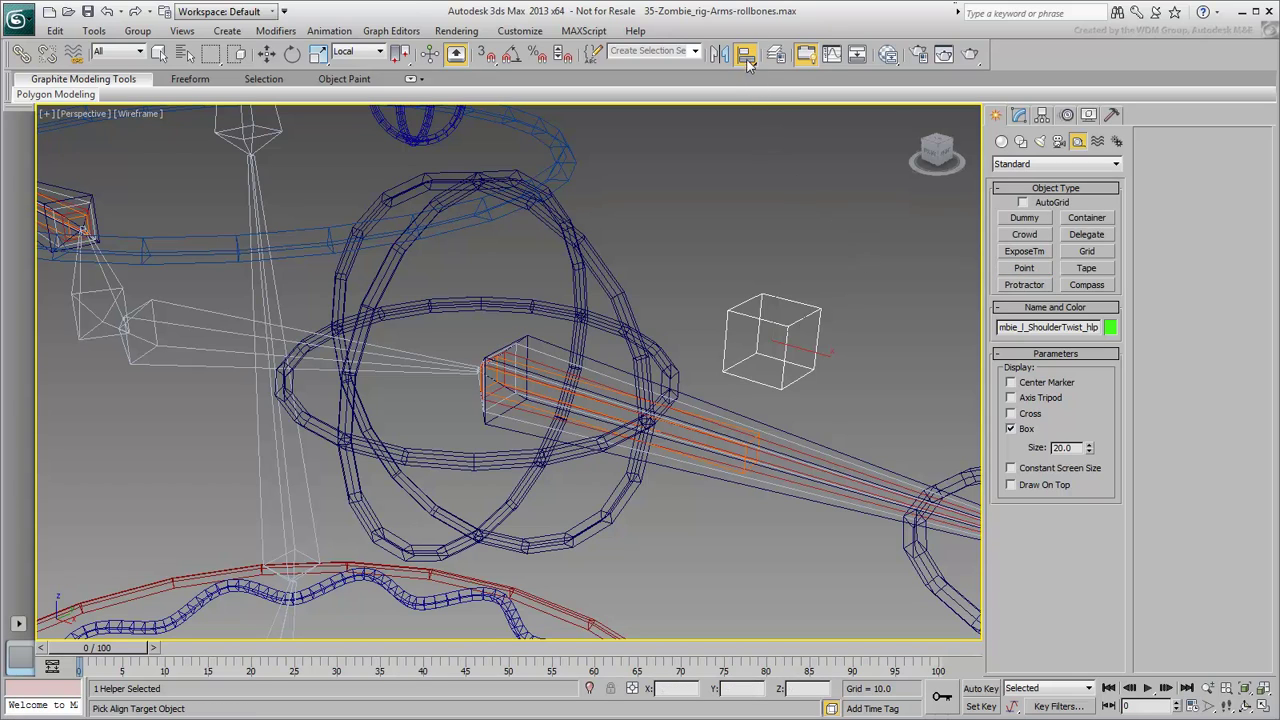
click(543, 354)
click(570, 413)
click(621, 413)
click(675, 413)
click(643, 497)
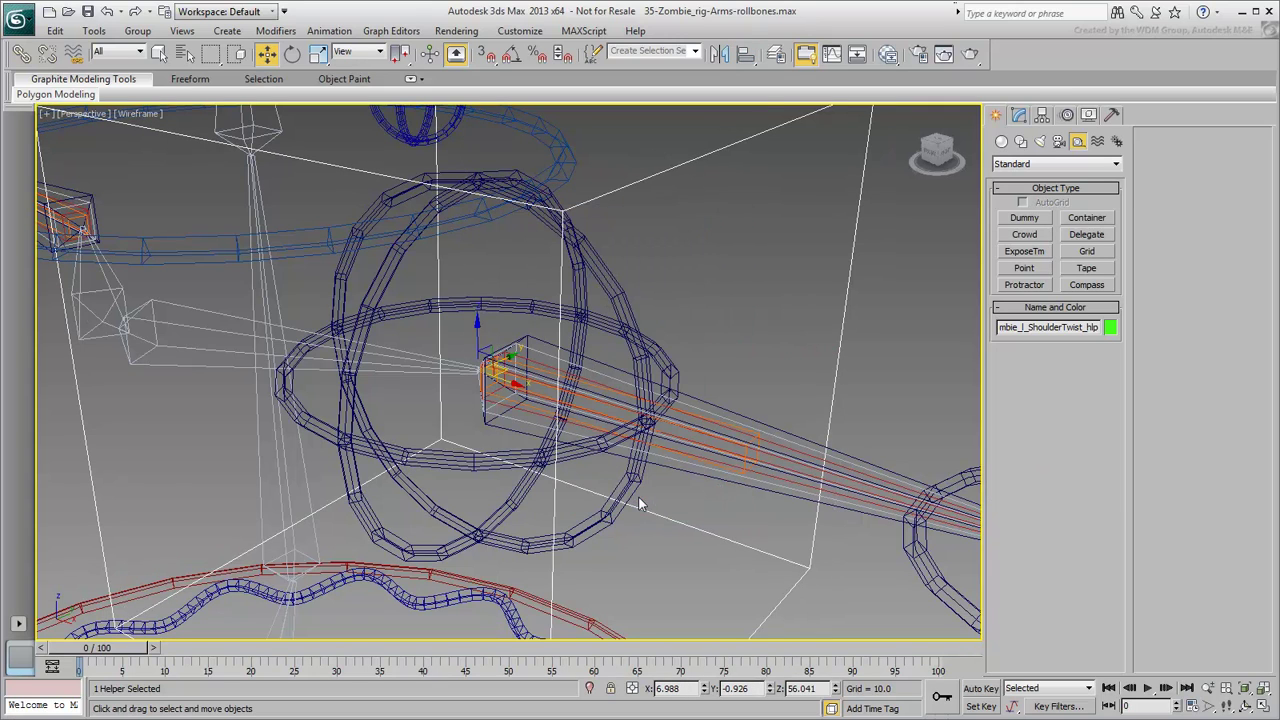
Step: Set the shoulder twist helper's box size to 0.7
click(1020, 115)
drag(1092, 418, 1080, 491)
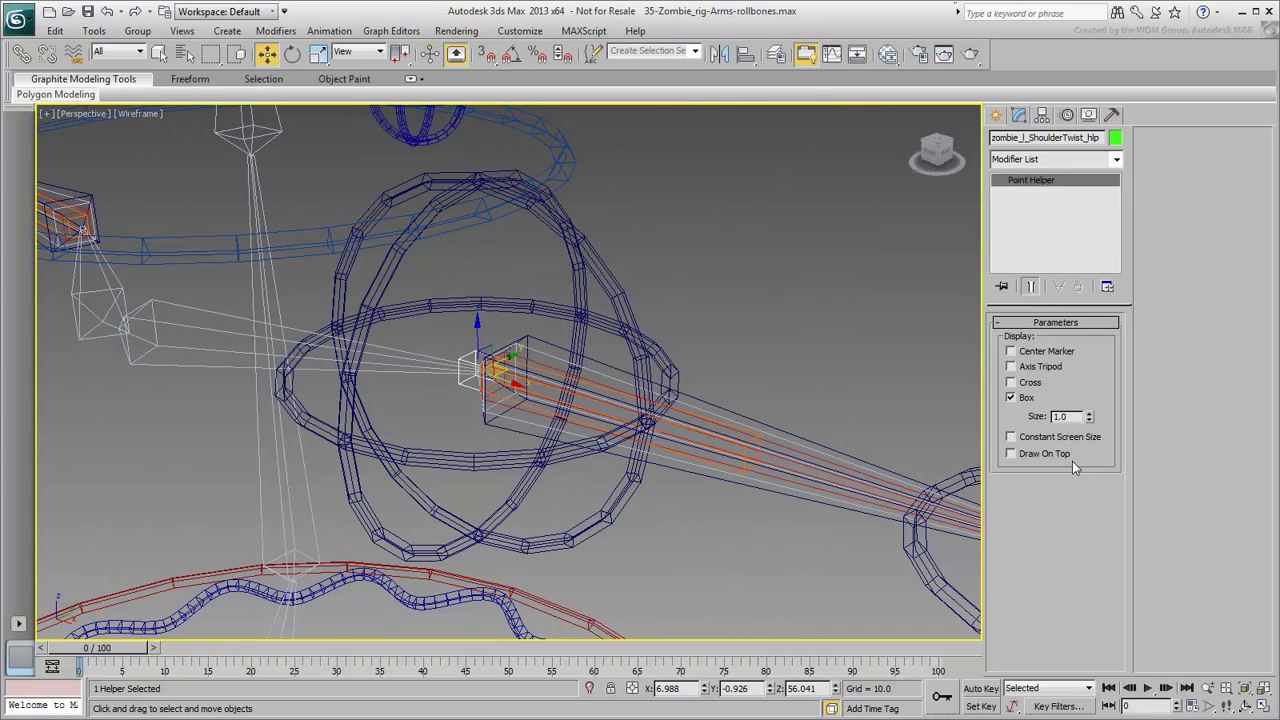
drag(1075, 416, 1026, 398)
text(0.7)
key(Return)
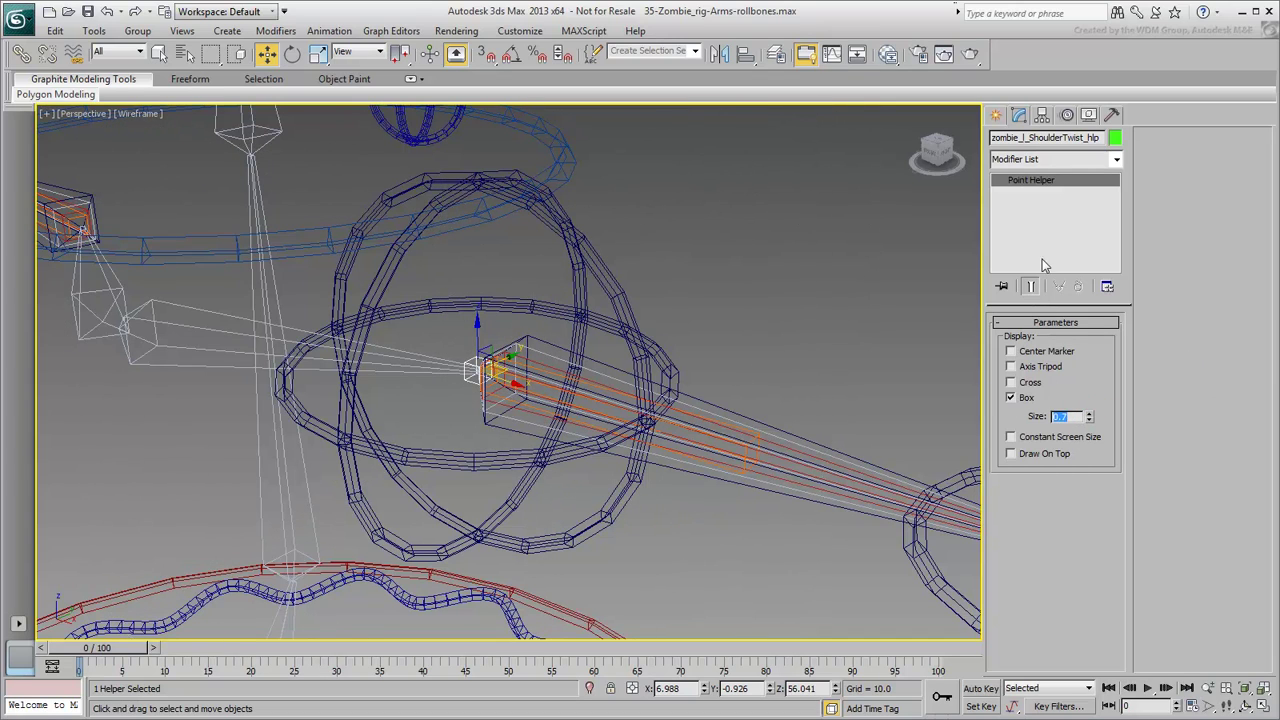
Step: Apply a Position Constraint to the shoulder twist helper with zombie_l_Shoulder_bone as the target
alt+middle_drag(856, 228, 739, 307)
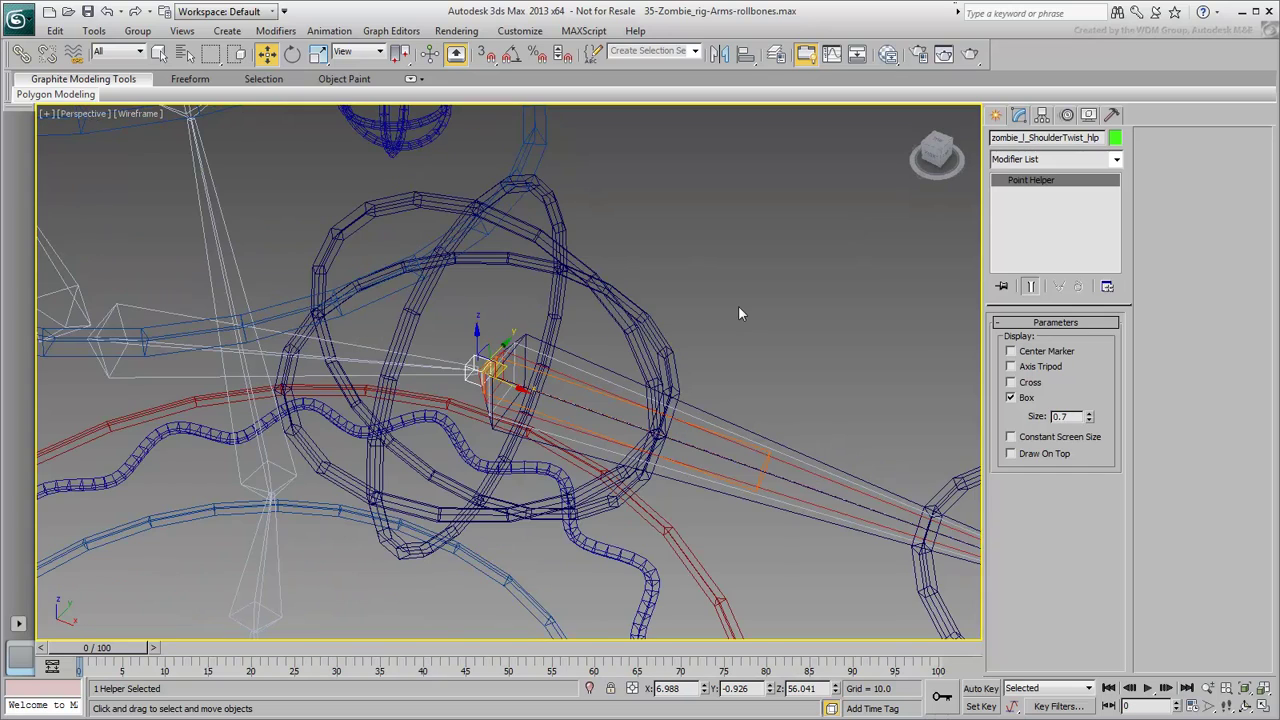
click(329, 31)
mouse_move(372, 120)
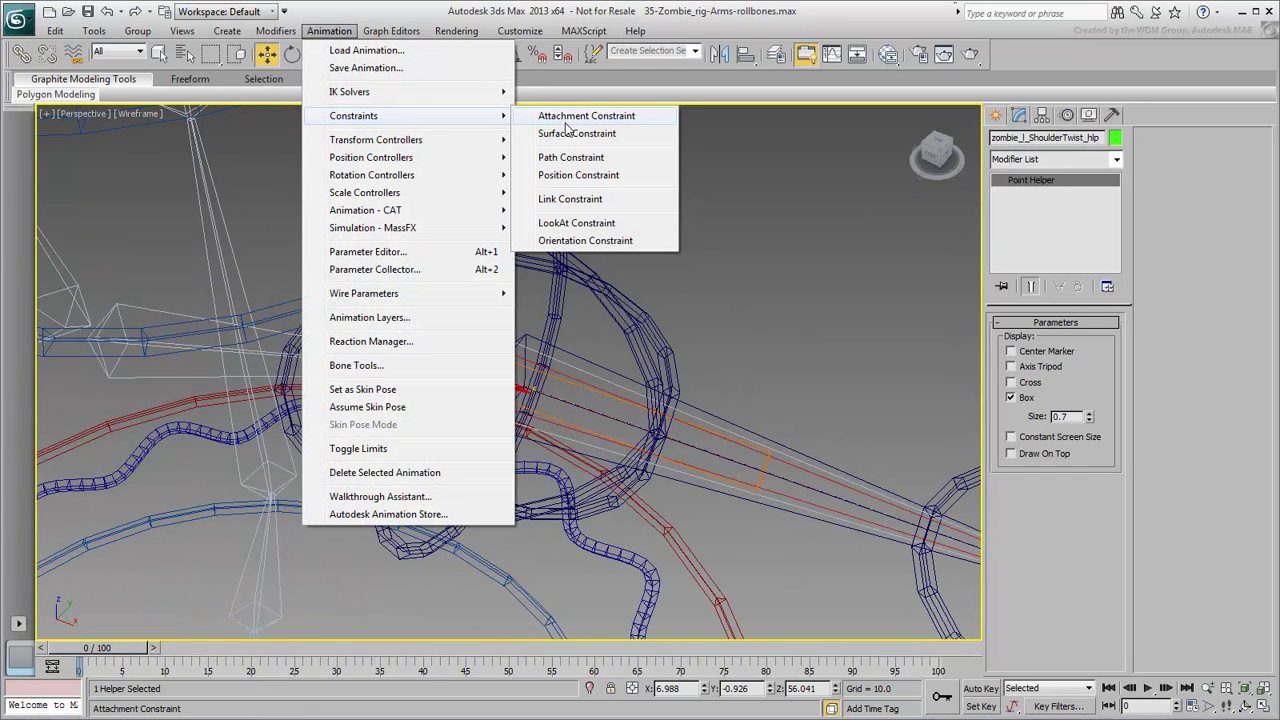
click(577, 176)
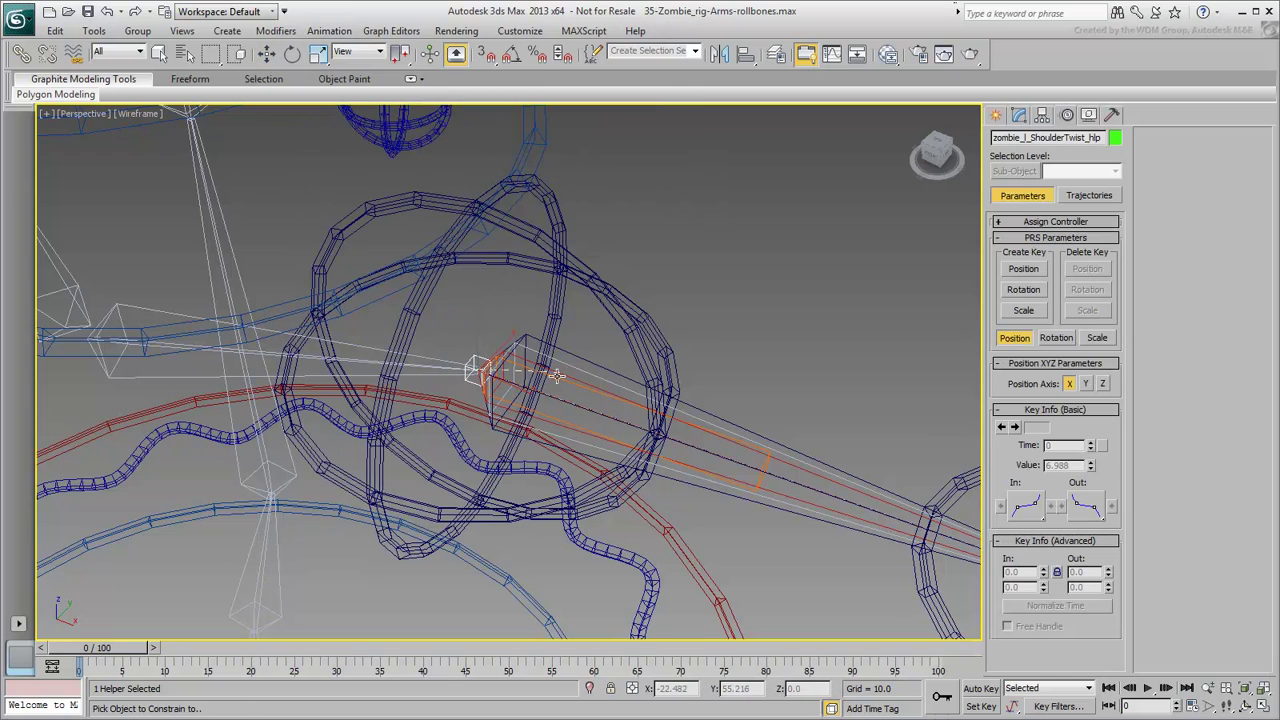
click(574, 368)
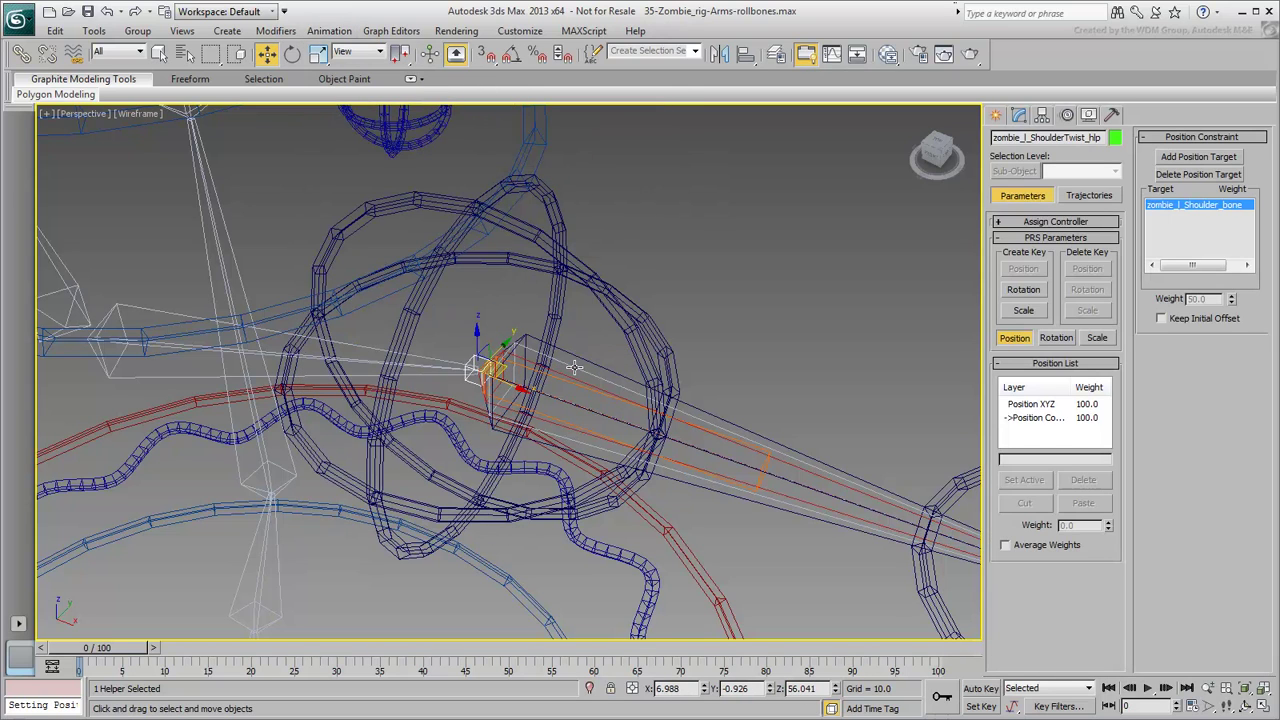
Step: Apply an Orientation Constraint to the shoulder twist helper with zombie_l_Shoulder_bone as the target
click(326, 31)
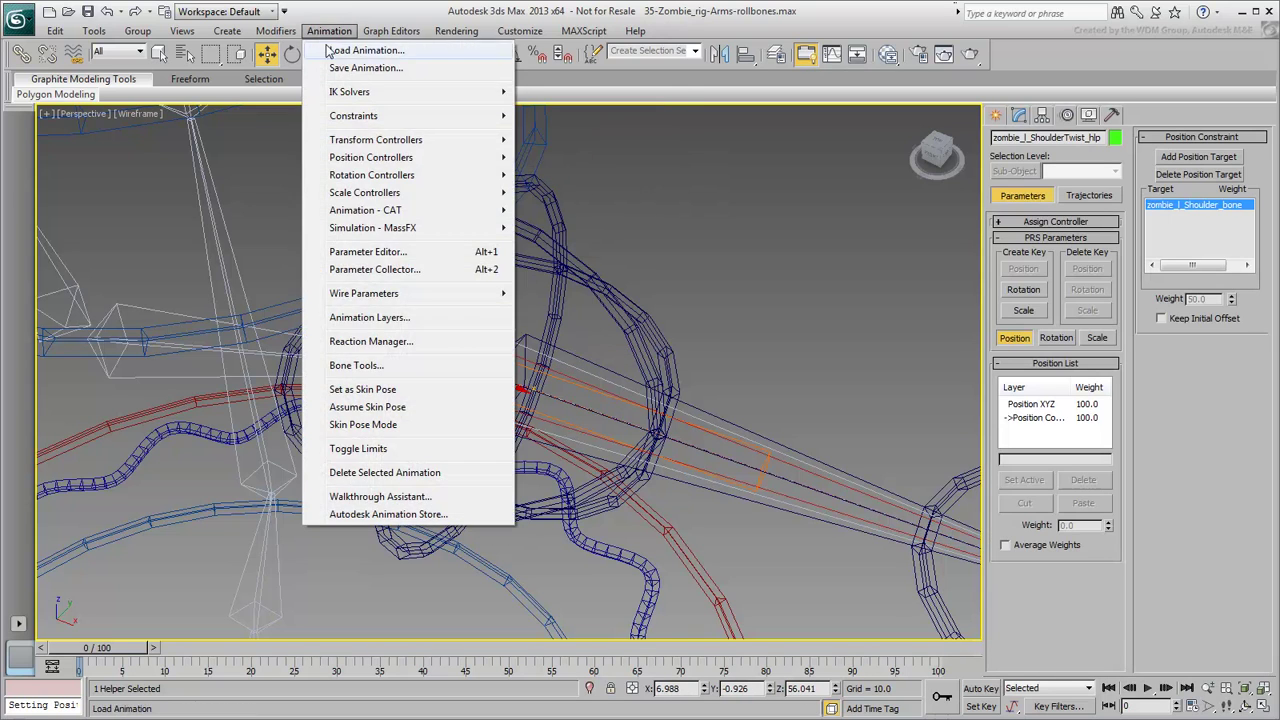
mouse_move(362, 120)
click(573, 240)
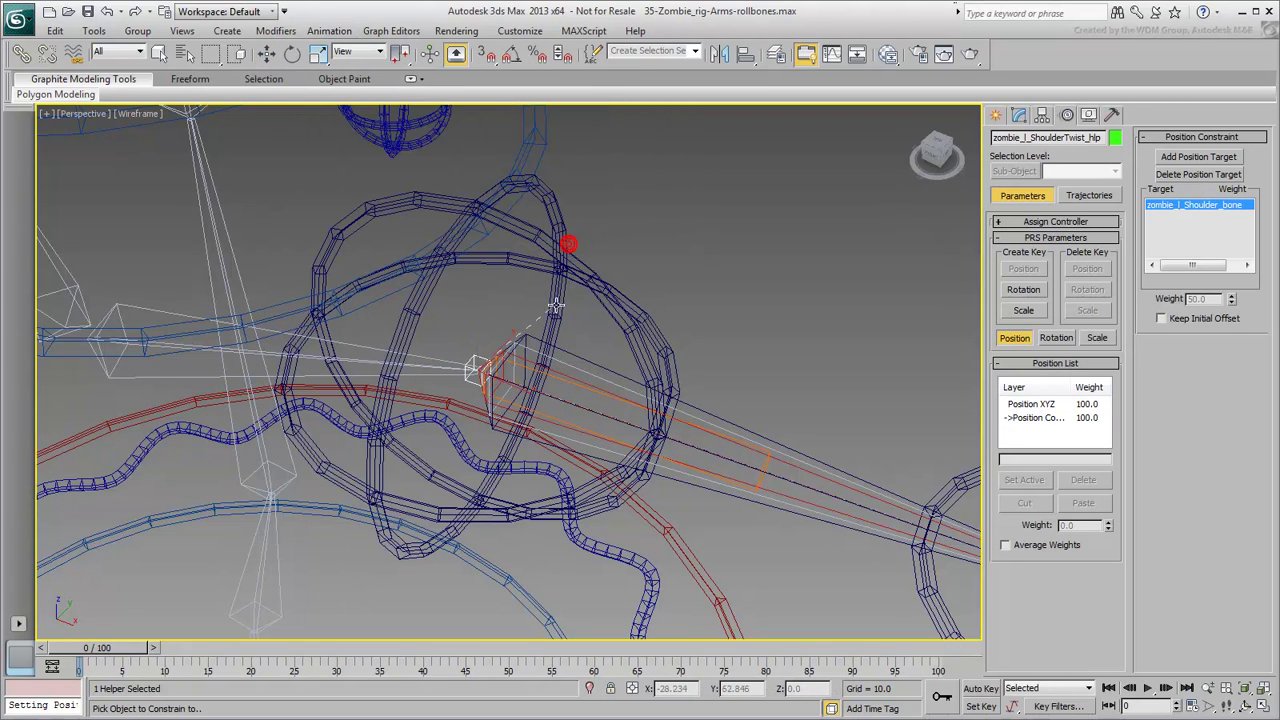
click(577, 369)
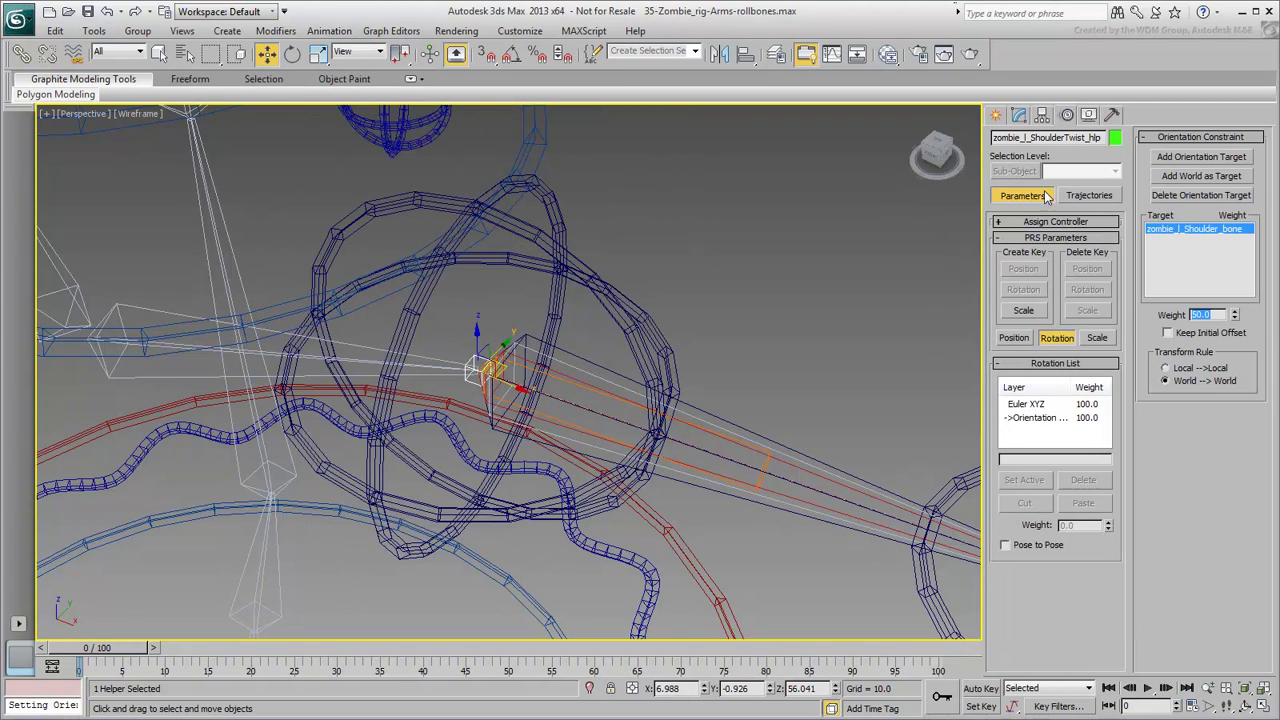
Step: Add the left clavicle bone as a second orientation target for the shoulder twist helper
click(1209, 160)
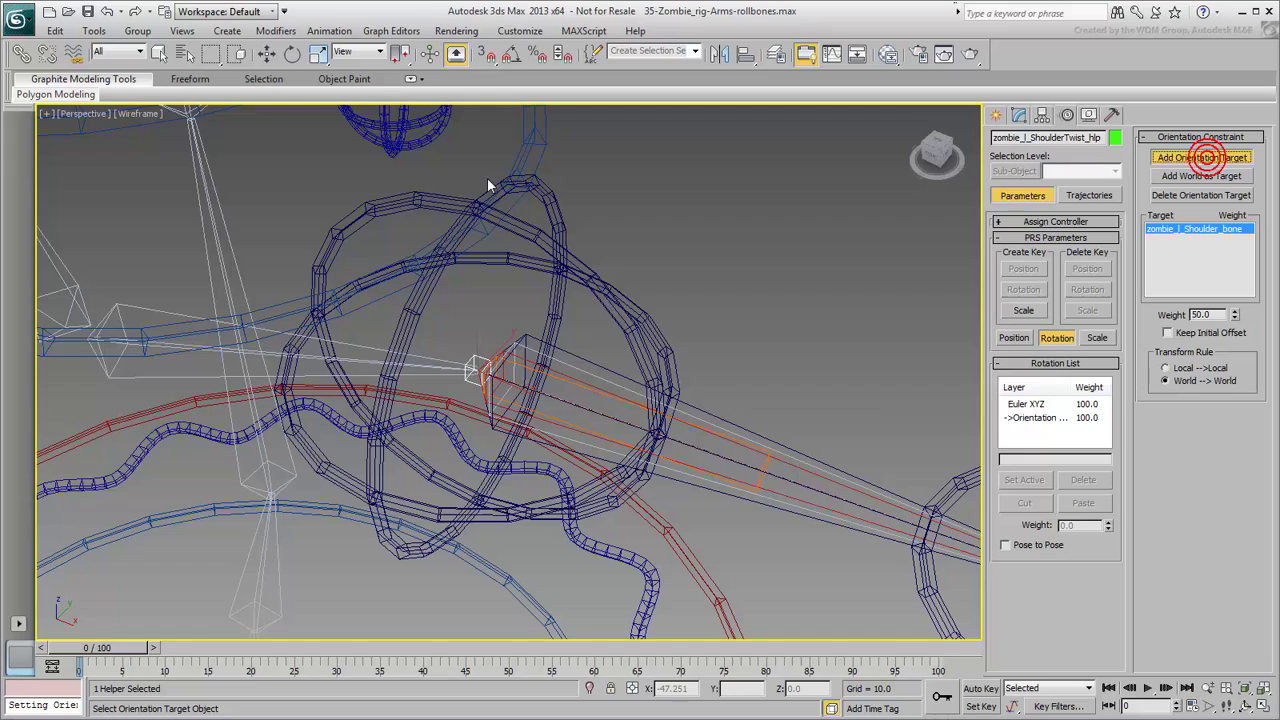
click(143, 378)
click(1199, 157)
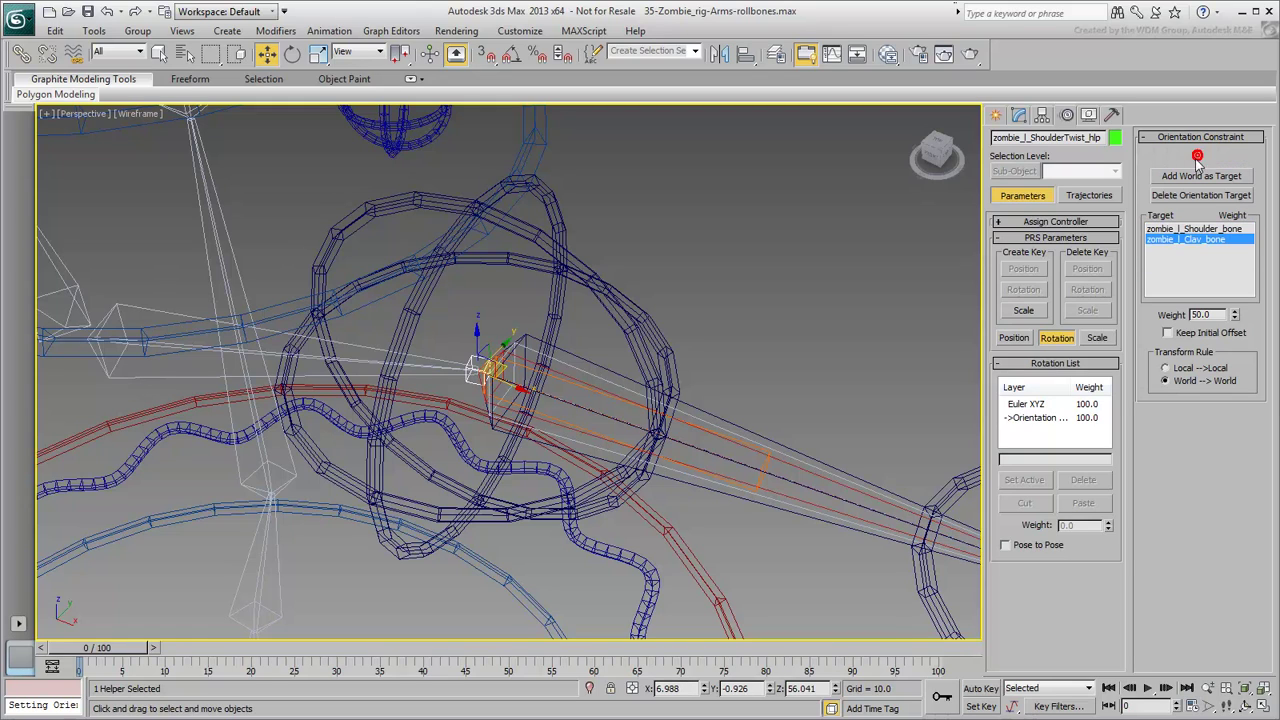
Step: Test-rotate the left shoulder FK control to check how the twist helper follows, and undo the rotation
click(598, 312)
right_click(516, 378)
click(550, 400)
alt+middle_drag(540, 402, 470, 430)
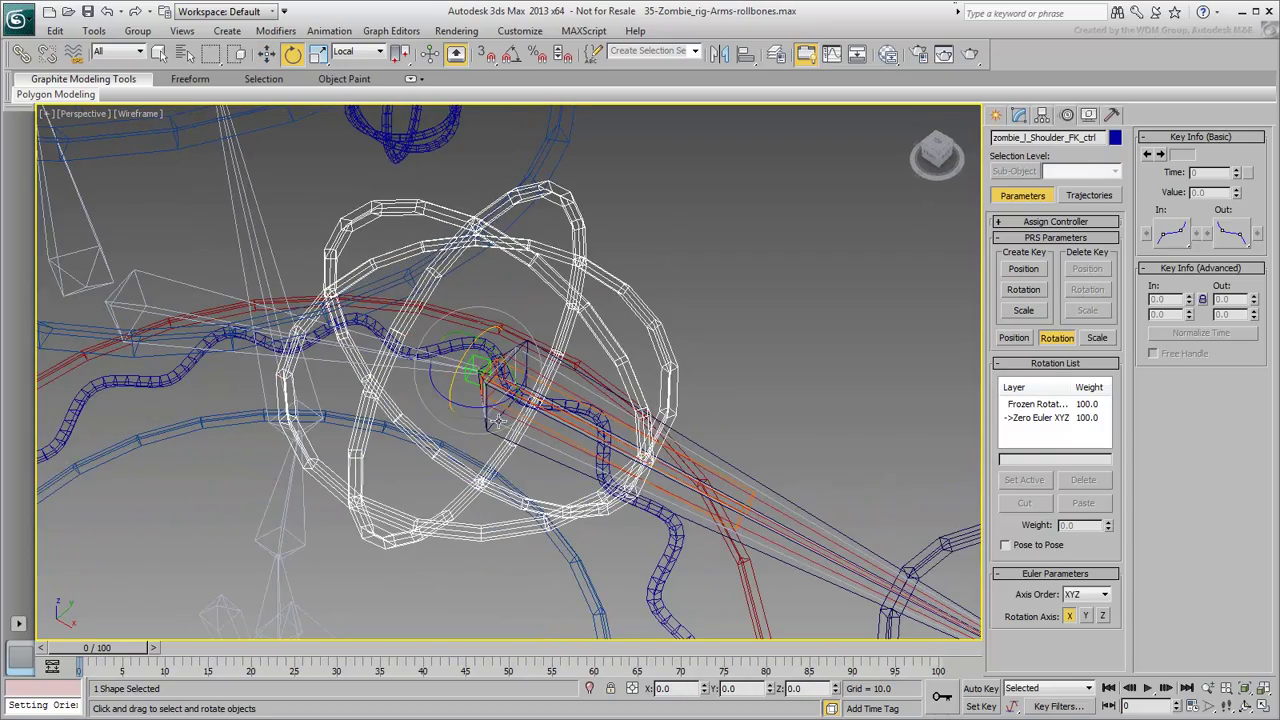
mouse_move(470, 430)
mouse_down()
mouse_move(358, 405)
mouse_move(477, 401)
mouse_move(492, 293)
mouse_move(475, 335)
mouse_move(512, 356)
mouse_move(481, 373)
mouse_move(430, 307)
mouse_up()
key(ctrl+z)
key(ctrl+z)
alt+middle_drag(431, 307, 561, 389)
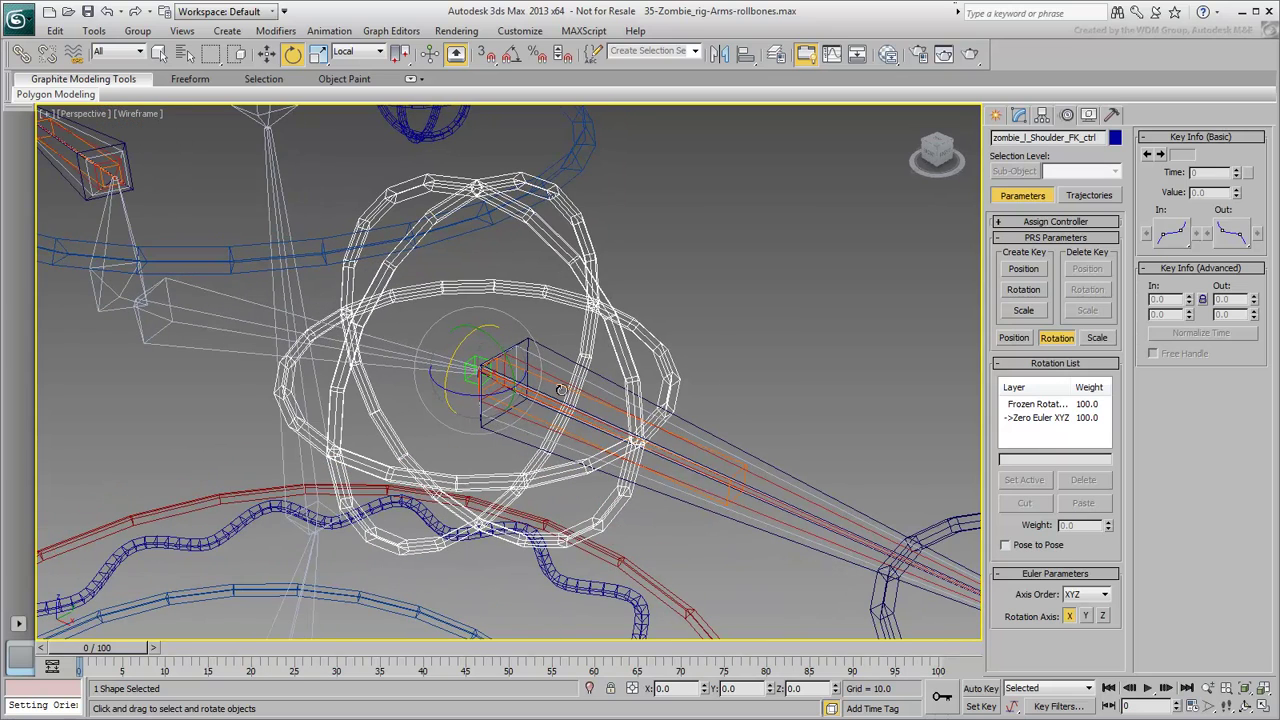
Step: Apply a LookAt Constraint to zombie_l_ShoulderRoll_bone with zombie_l_Forearm_bone as the target
click(799, 274)
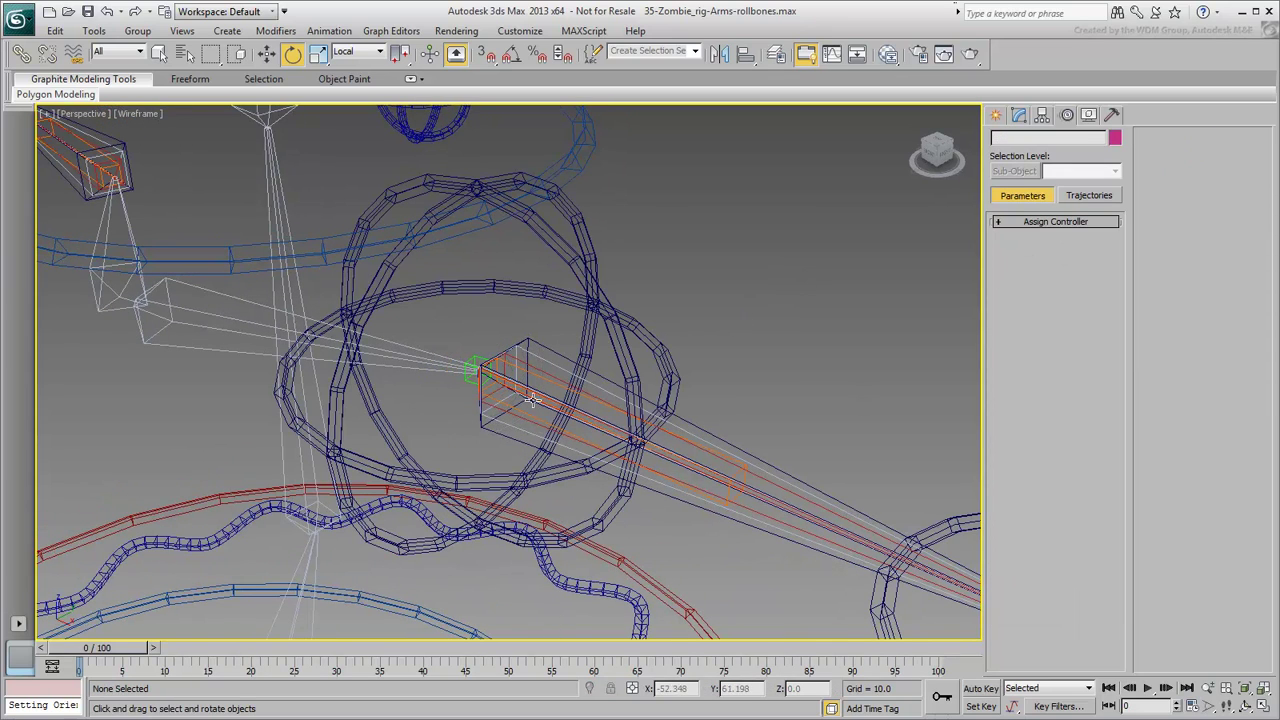
click(541, 382)
middle_drag(770, 405, 651, 342)
scroll(652, 312, down, 2)
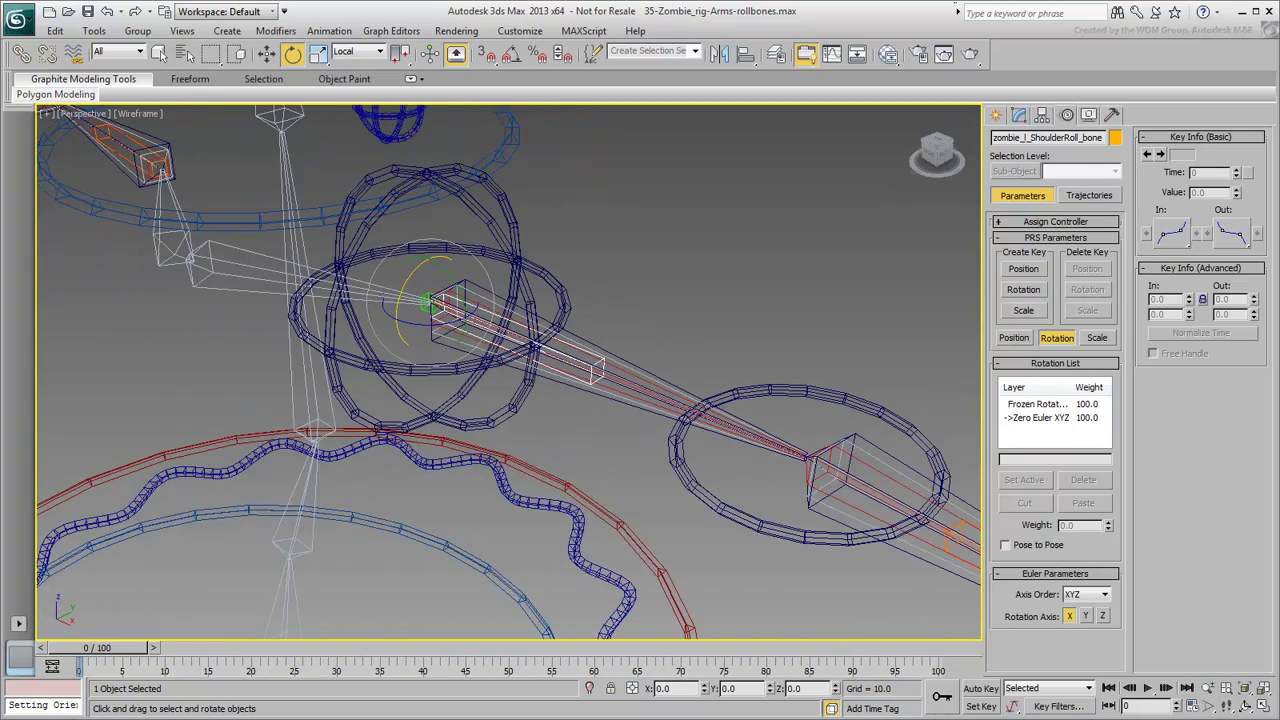
mouse_move(657, 295)
alt+middle_down()
mouse_move(669, 302)
mouse_move(645, 312)
alt+middle_up()
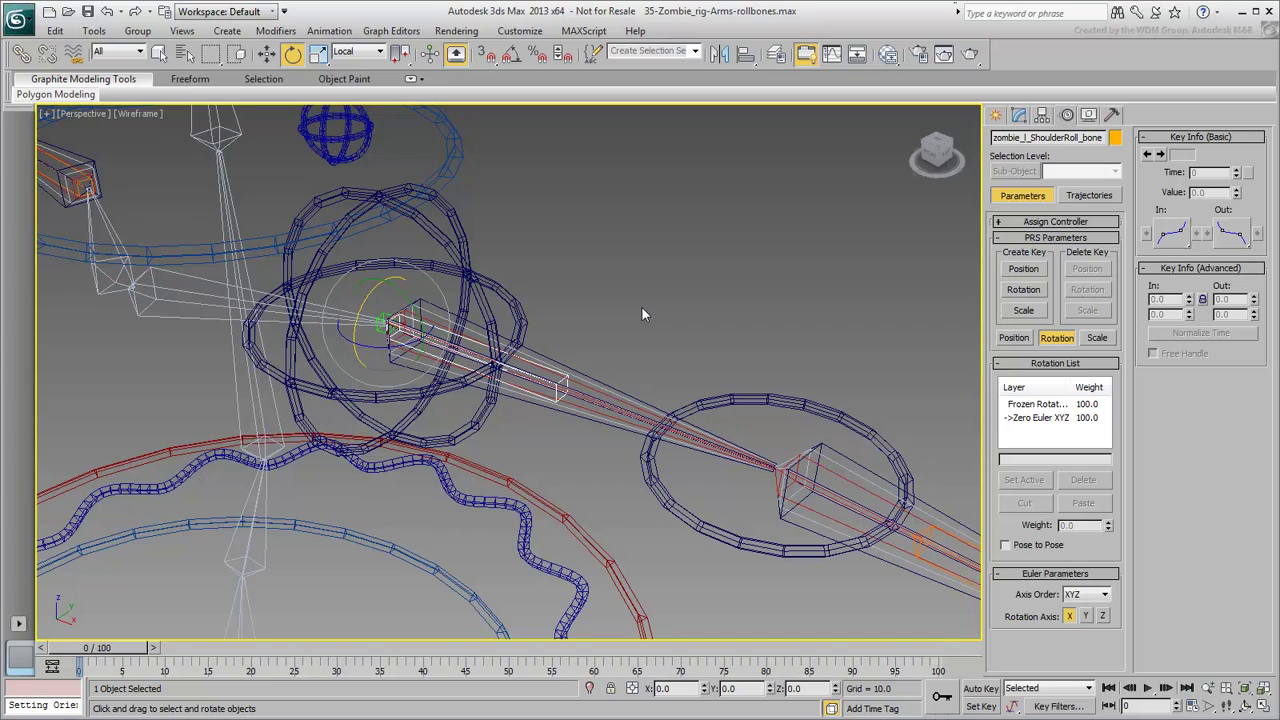
click(332, 31)
mouse_move(366, 115)
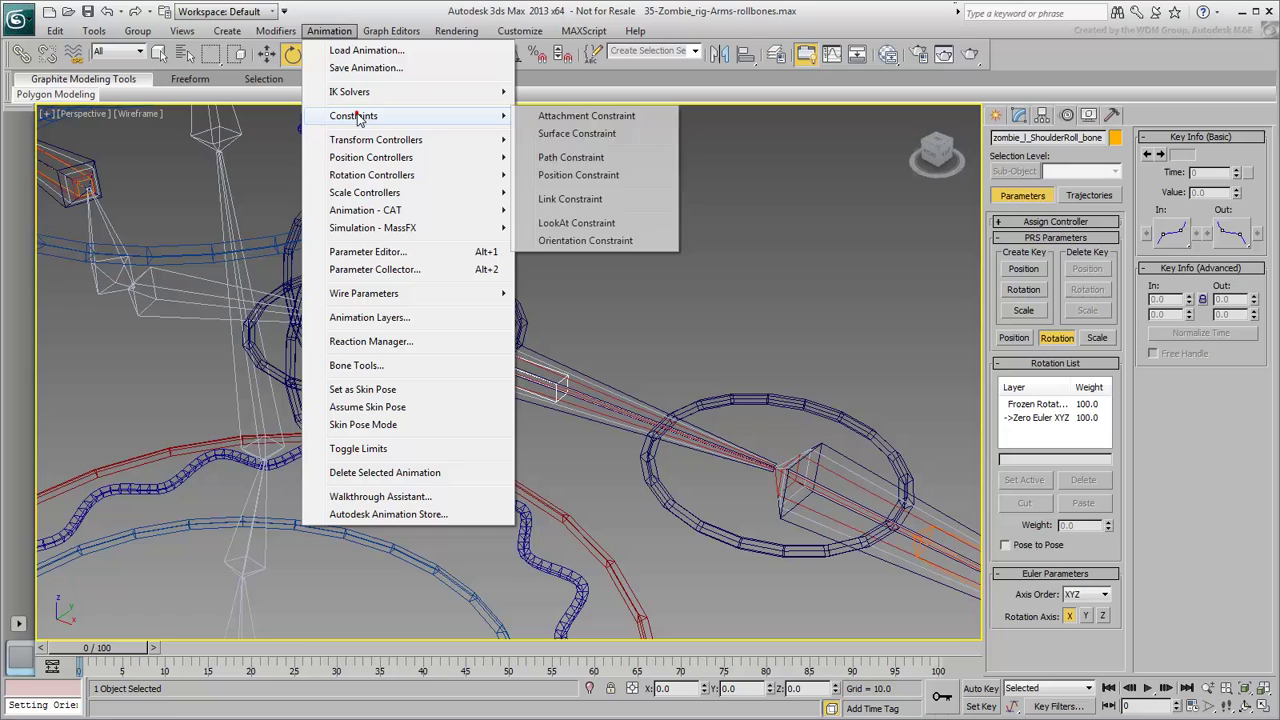
click(580, 222)
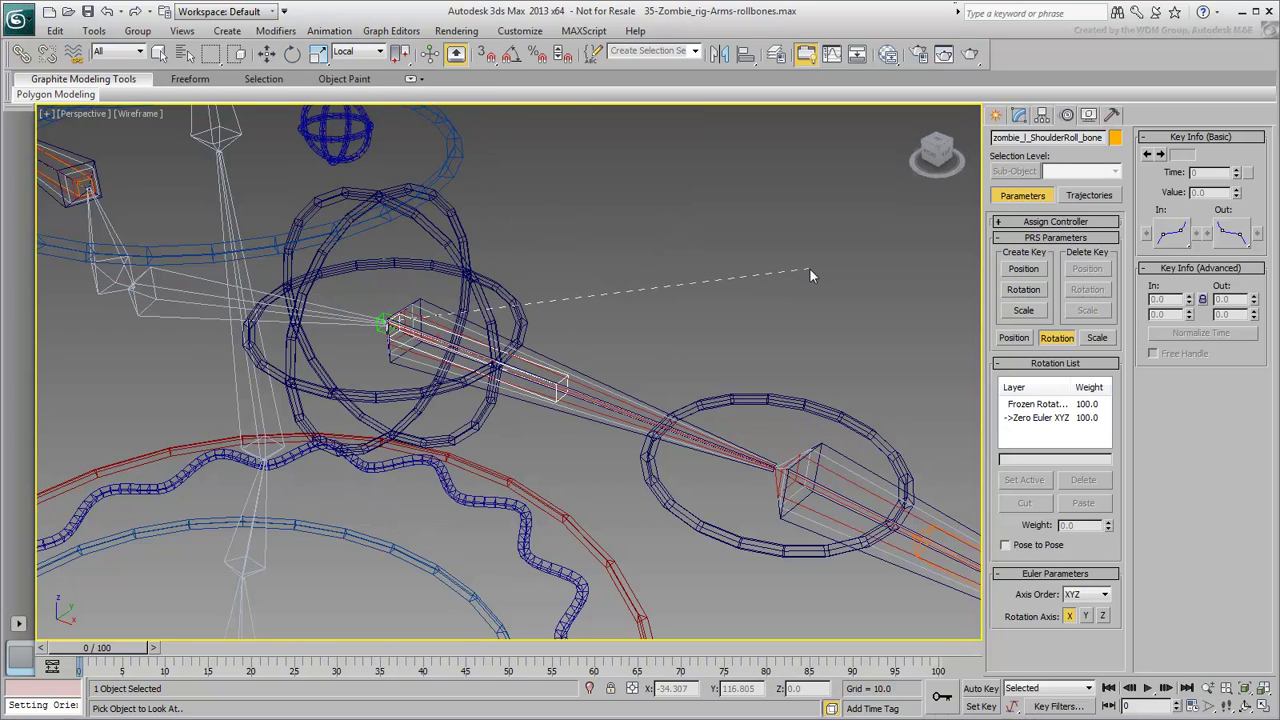
click(853, 472)
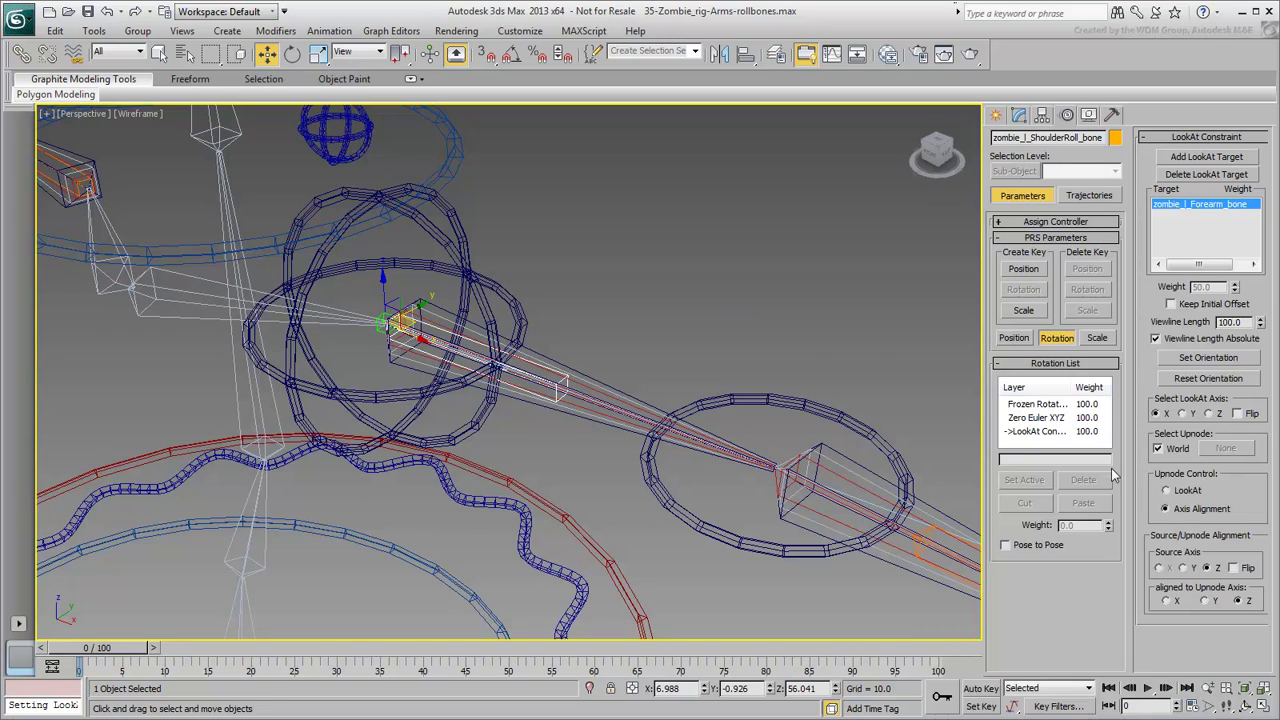
Step: Try flipping the X LookAt axis of the shoulder roll bone's constraint, and switch the flip back off
click(1237, 413)
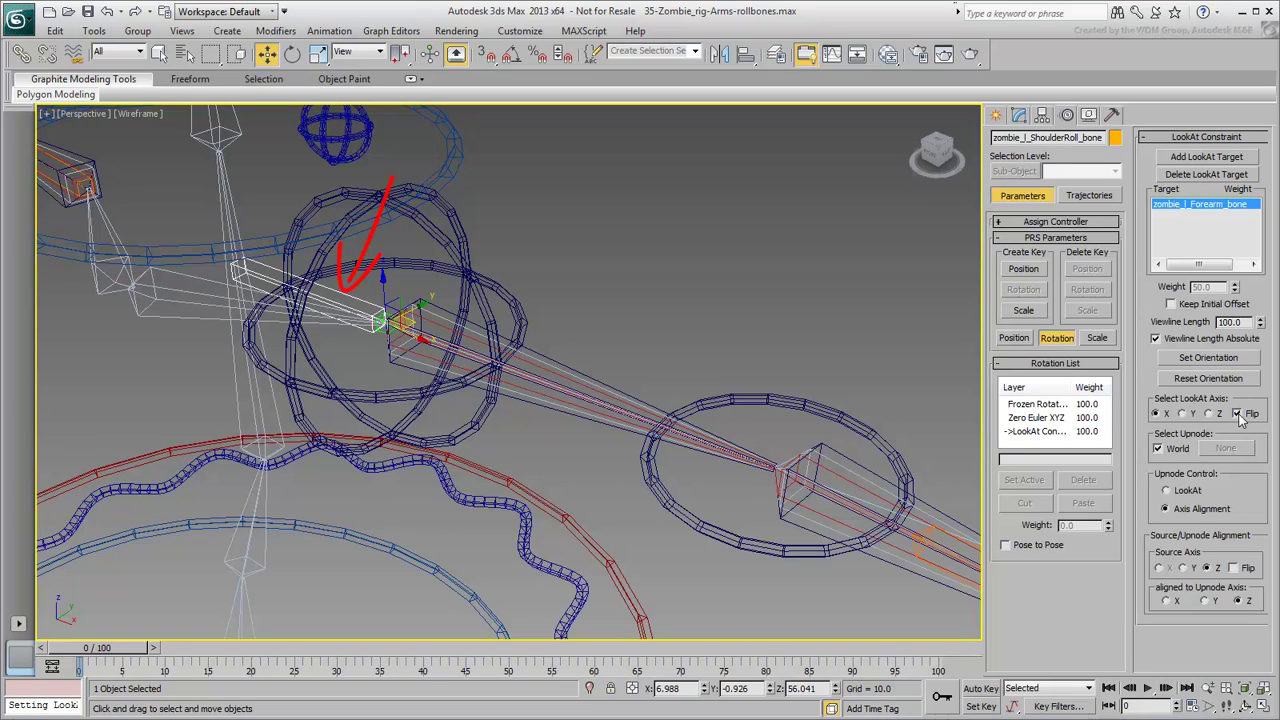
click(1237, 413)
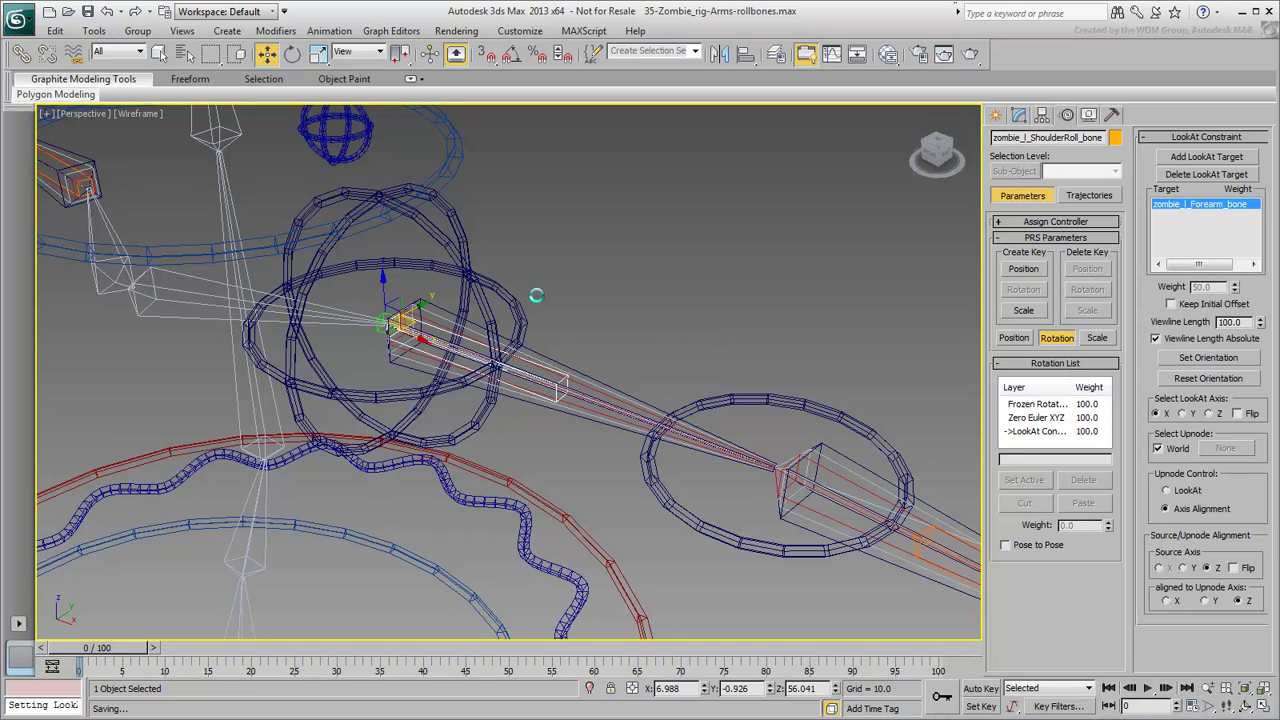
Step: Test-rotate the left shoulder FK control to check how the shoulder roll bone reacts, and cancel the rotation
scroll(543, 304, up, 3)
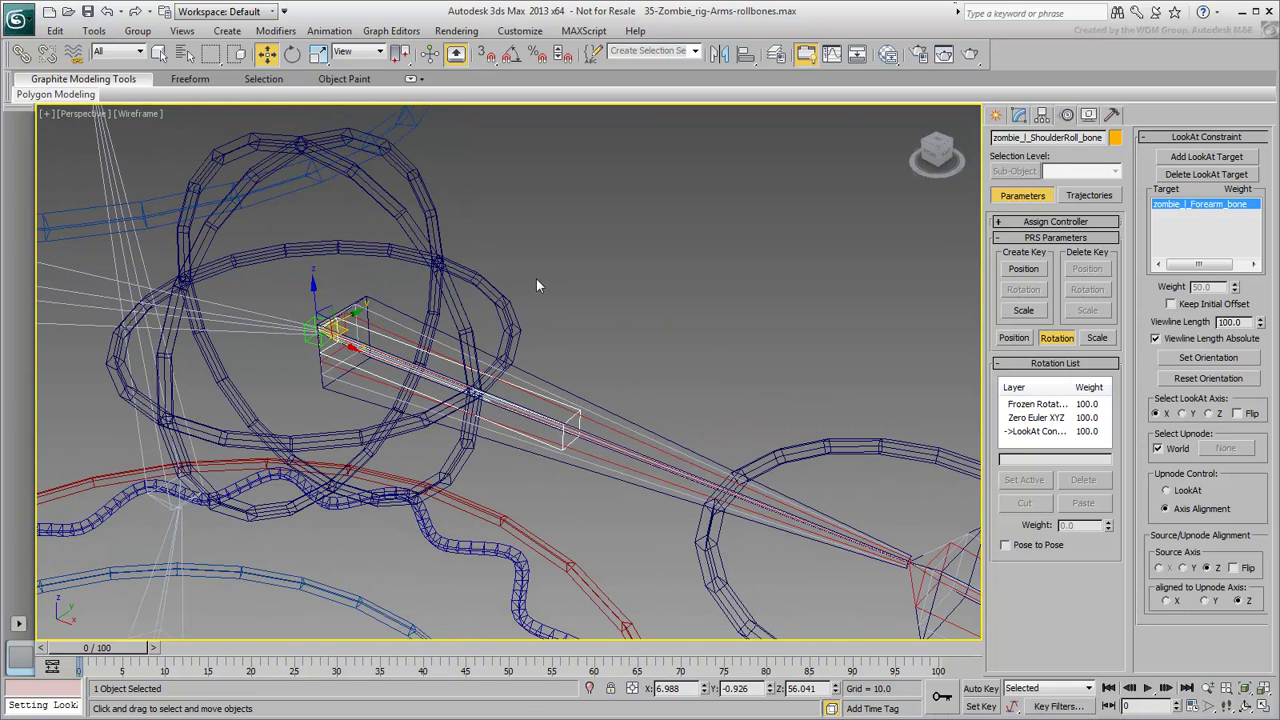
click(535, 277)
right_click(422, 316)
click(445, 338)
mouse_move(320, 345)
mouse_down()
mouse_move(246, 354)
mouse_move(336, 254)
mouse_move(320, 270)
mouse_up()
right_click(320, 270)
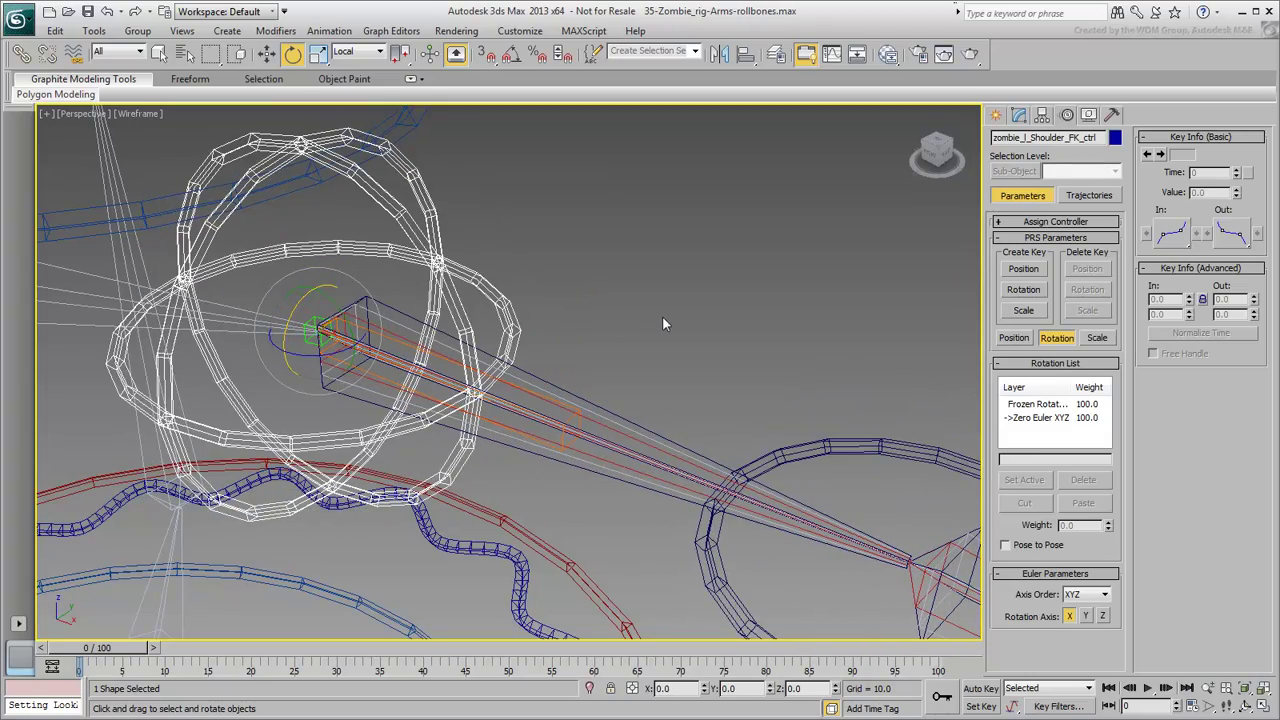
Step: Switch the shoulder roll bone's LookAt upnode from World to the left shoulder twist helper
click(570, 418)
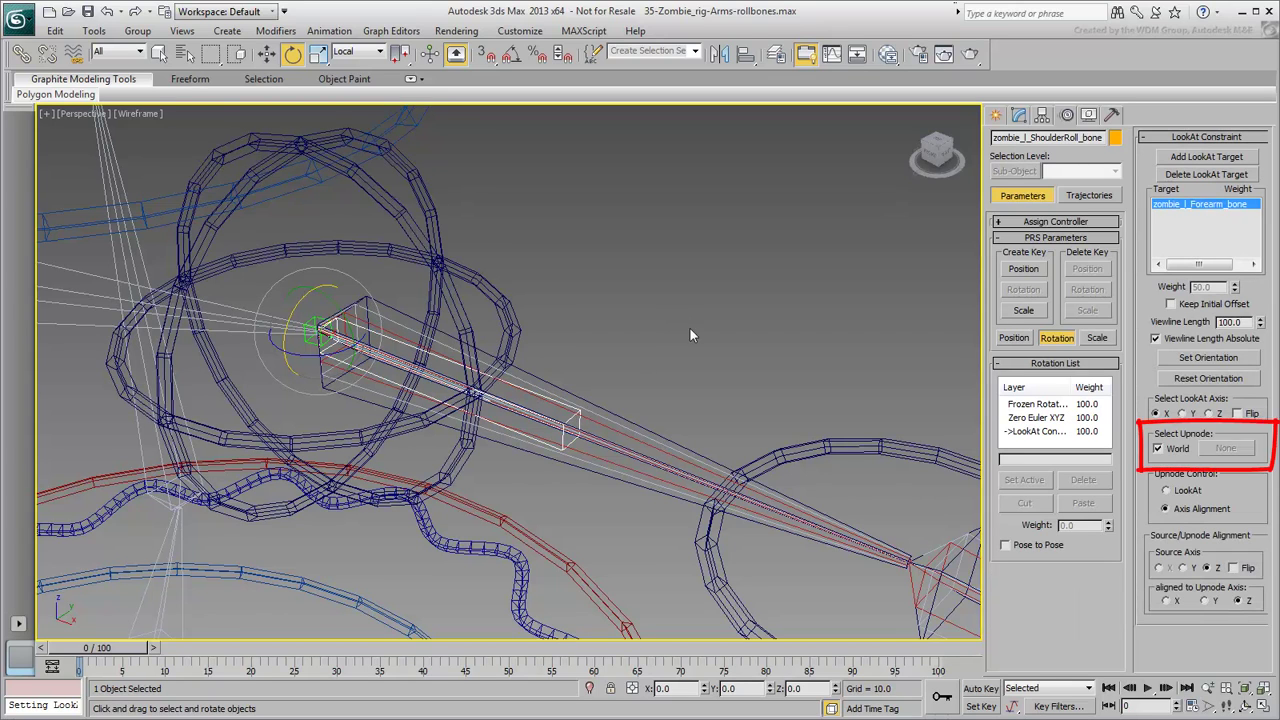
click(1158, 449)
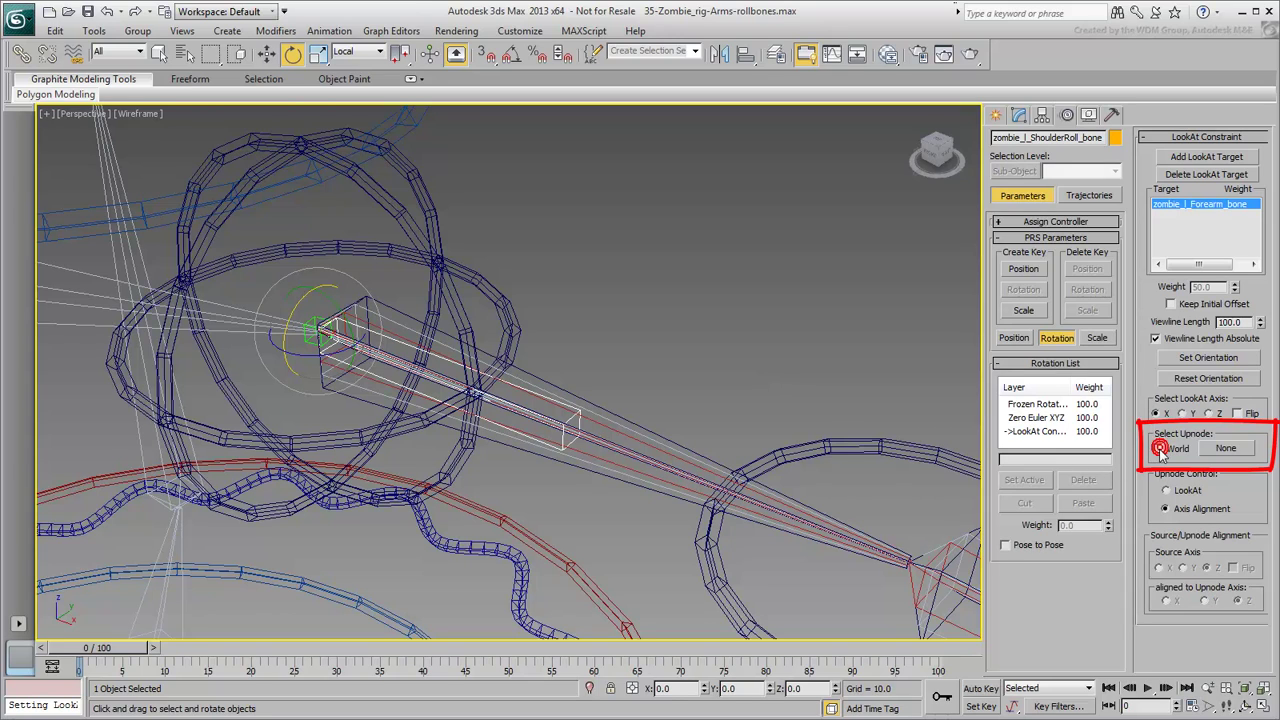
click(1226, 448)
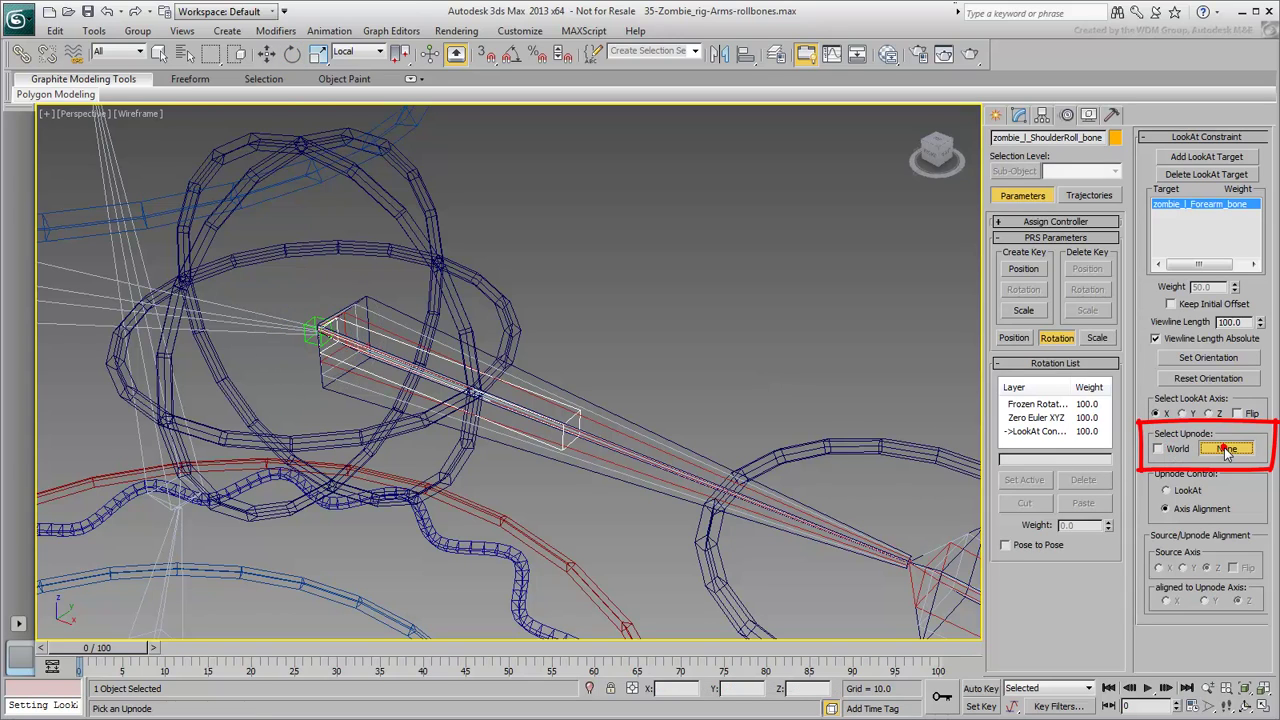
click(305, 345)
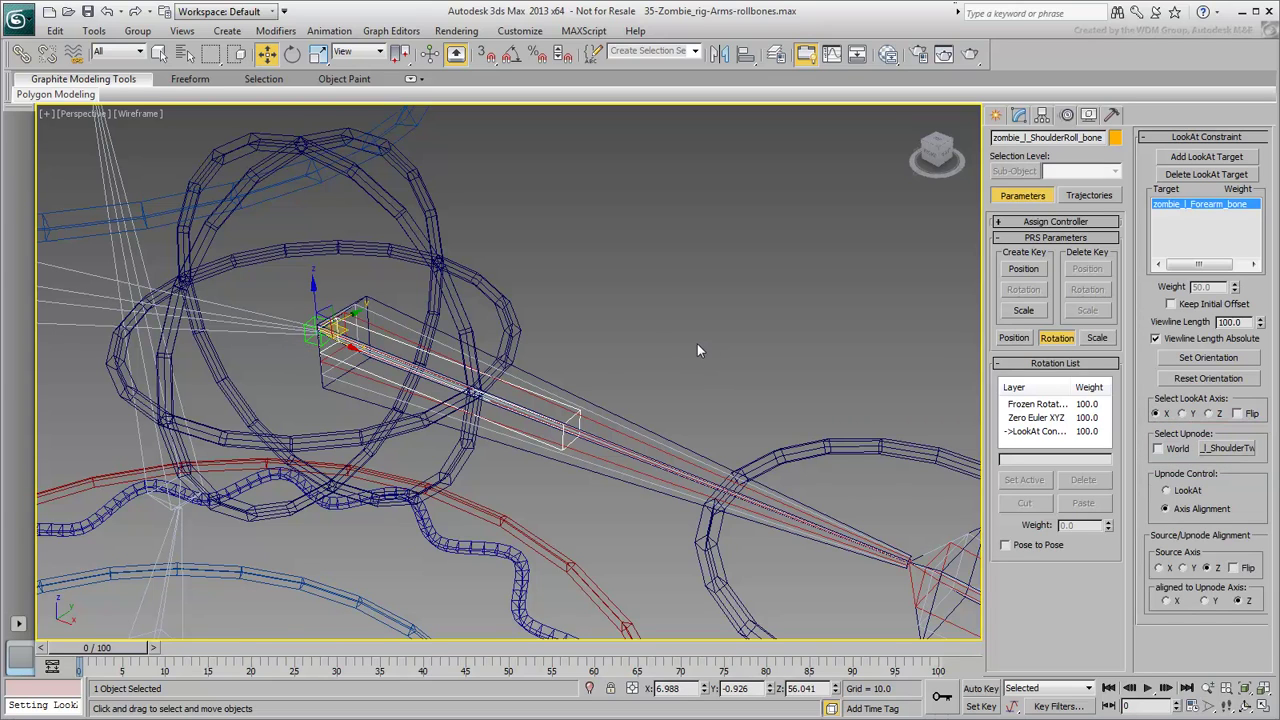
Step: Test-rotate the left shoulder FK control on several axes, inspecting the roll bone from different angles, and cancel the rotations
click(487, 298)
right_click(372, 306)
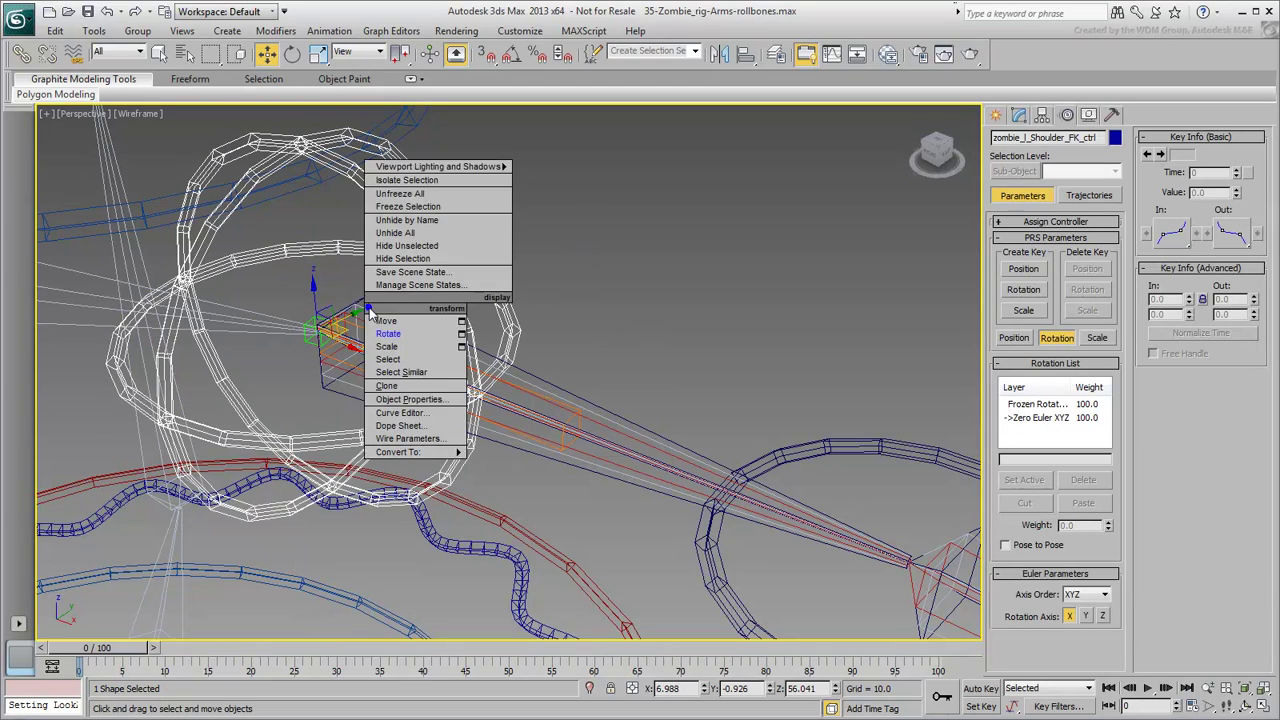
click(385, 337)
mouse_move(287, 328)
mouse_down()
mouse_move(315, 214)
mouse_move(314, 334)
mouse_up()
right_click(314, 336)
alt+middle_drag(383, 411, 563, 417)
drag(353, 311, 383, 443)
right_click(383, 443)
key(shift+z)
alt+middle_drag(384, 443, 259, 415)
scroll(621, 268, down, 3)
scroll(631, 251, up, 1)
middle_drag(631, 251, 629, 299)
Step: Switch the viewport to shaded display and unhide the geometry category to show the zombie mesh
key(F3)
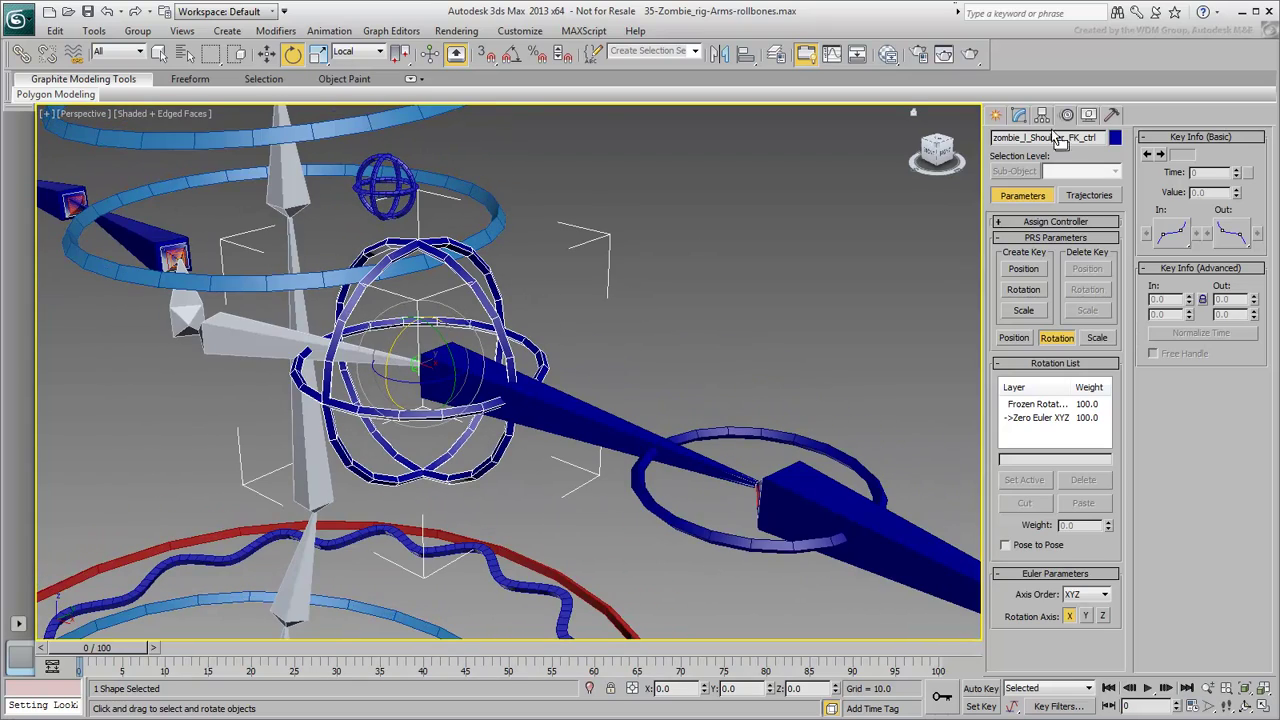
click(1089, 115)
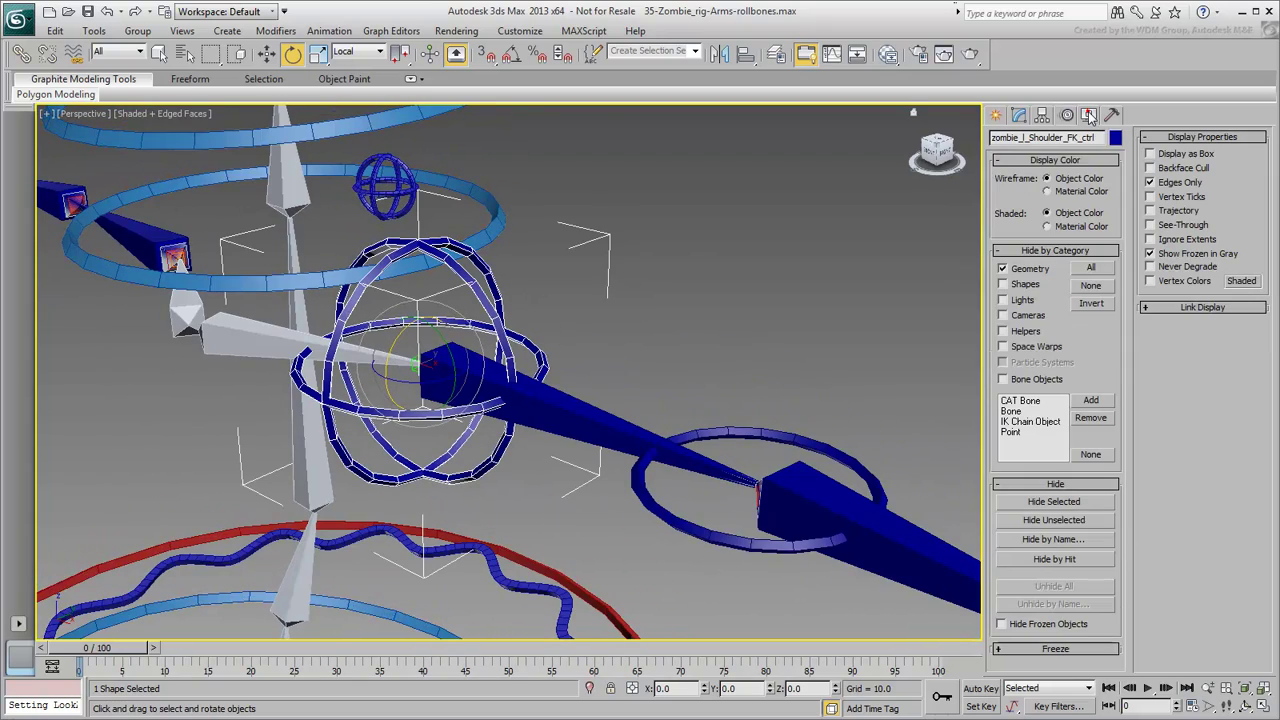
click(1002, 269)
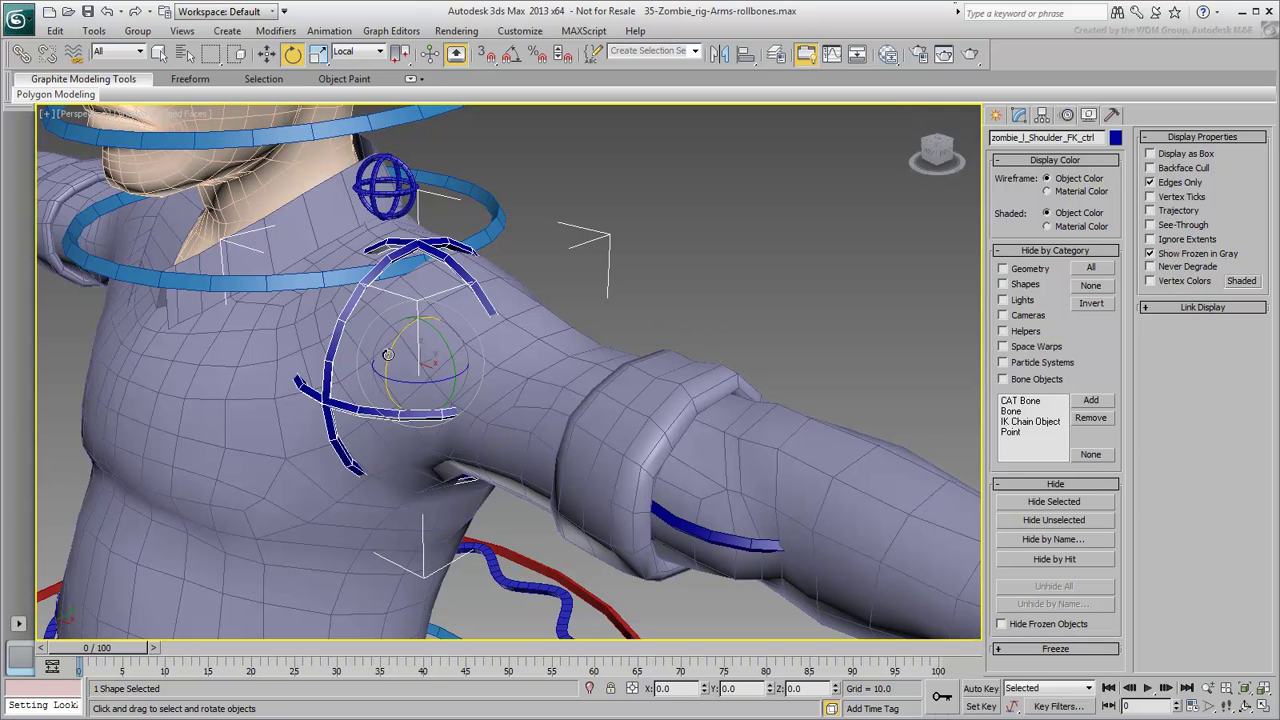
Step: Rotate the left shoulder FK control to examine how the mesh deforms around the shoulder and sleeve
drag(386, 355, 440, 314)
alt+middle_drag(617, 417, 633, 412)
drag(405, 340, 400, 306)
Step: Enter envelope editing on zombie_mesh's Skin modifier, open the Weight Tool and make zombie_l_ShoulderRoll_bone the active bone
click(531, 414)
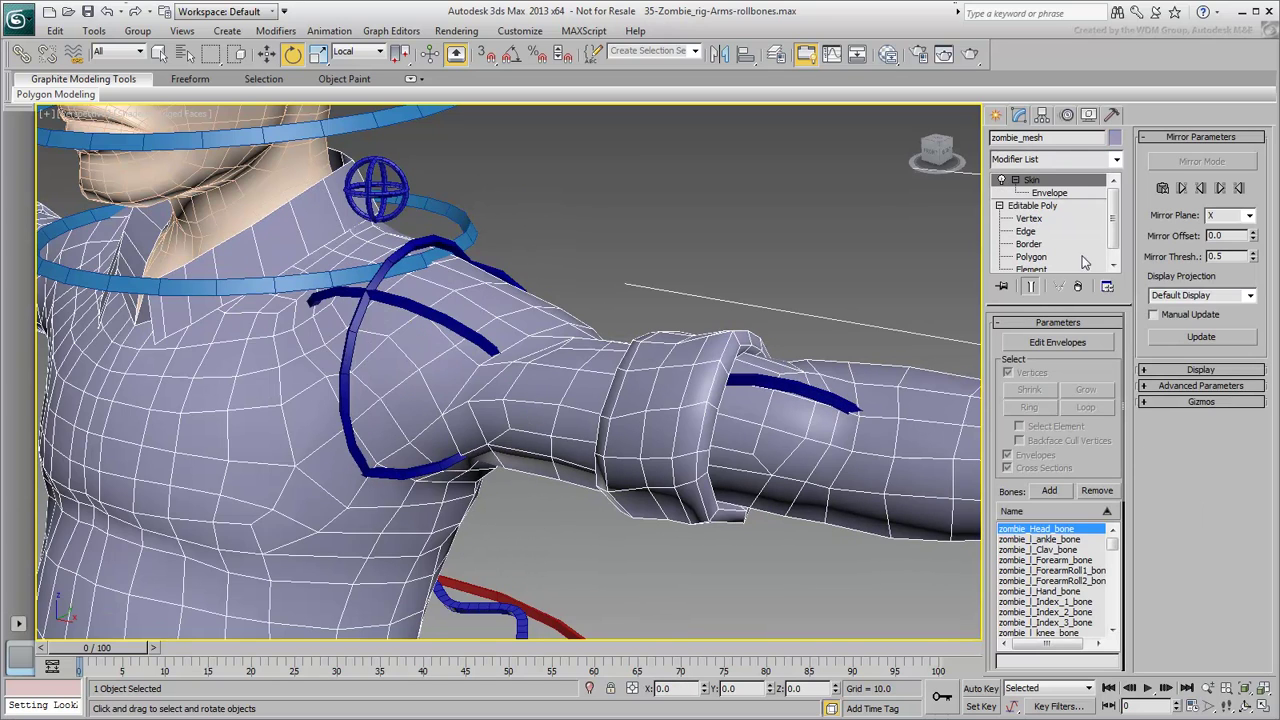
click(1045, 192)
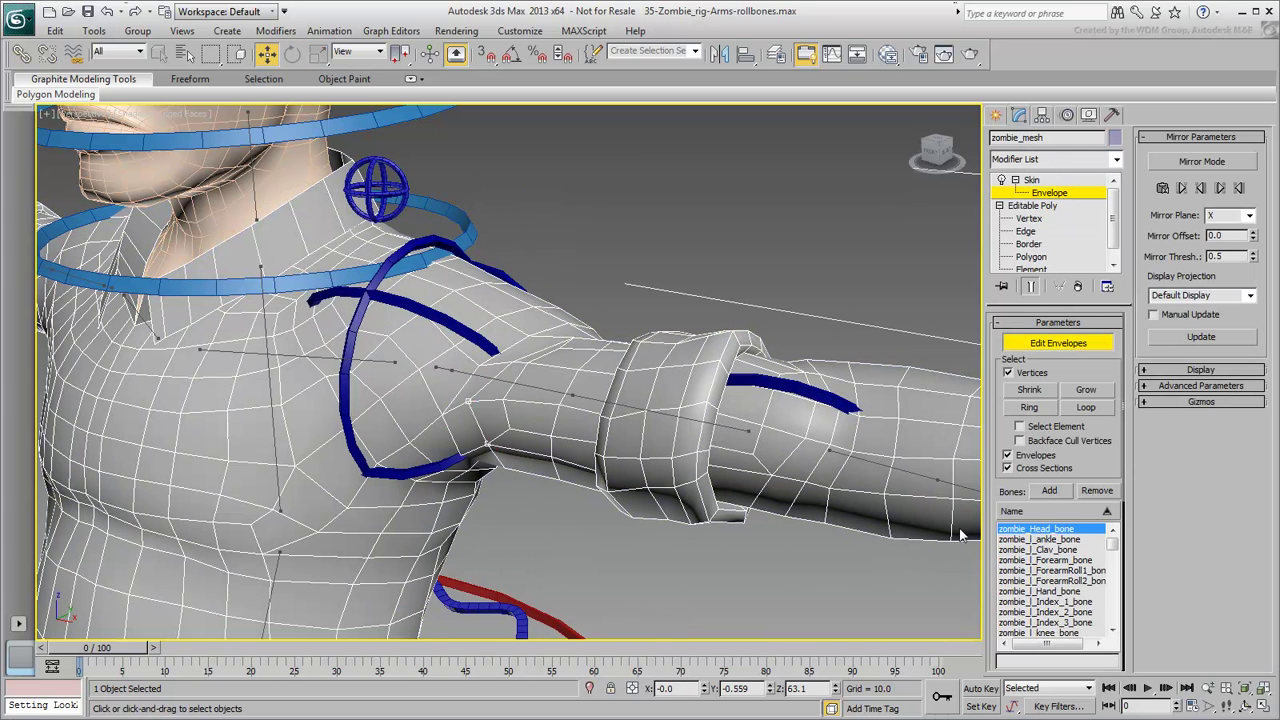
scroll(1105, 466, down, 5)
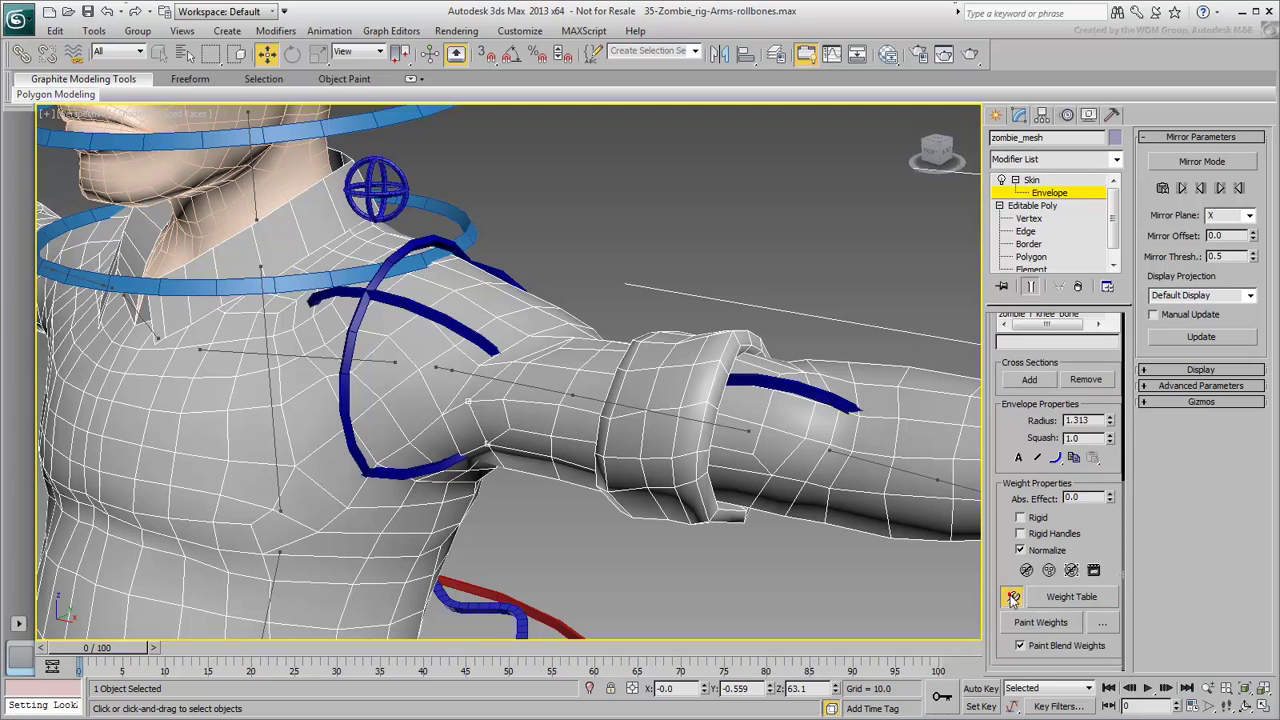
click(1012, 597)
click(78, 213)
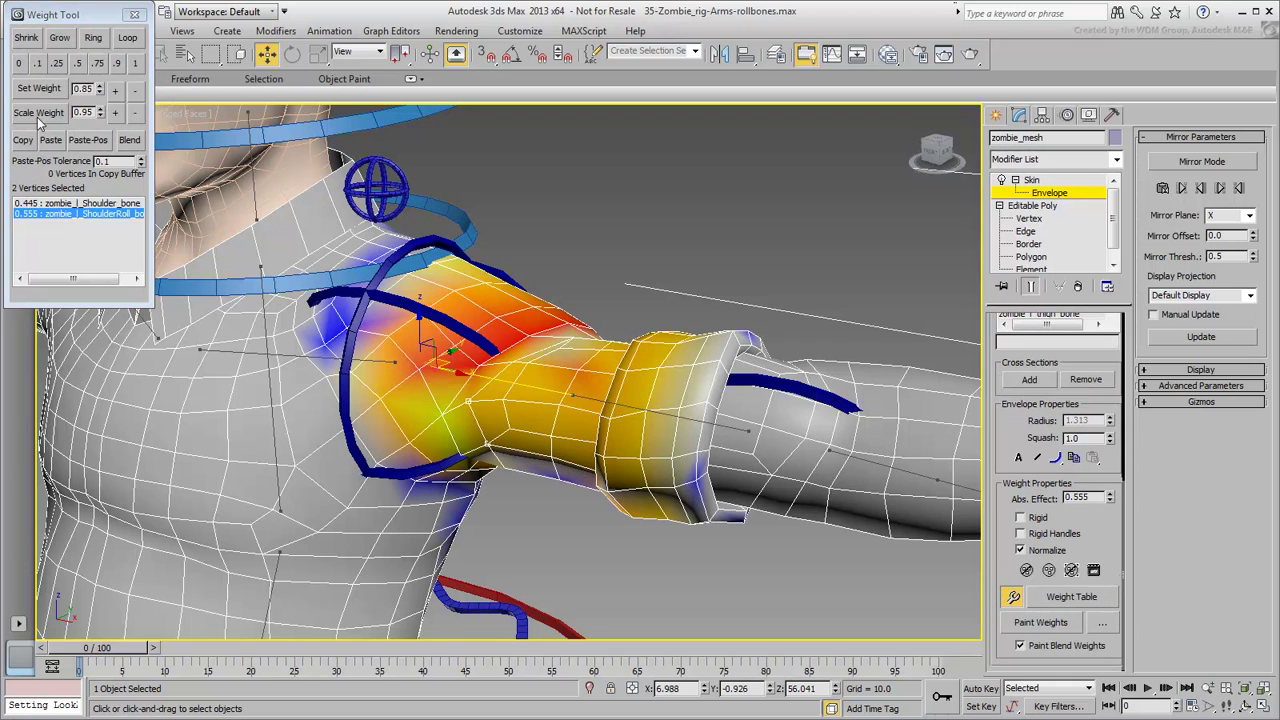
Step: Scale up the shoulder roll bone's weight on several vertex pairs of the left upper arm, and close the Weight Tool
click(503, 401)
ctrl+click(510, 432)
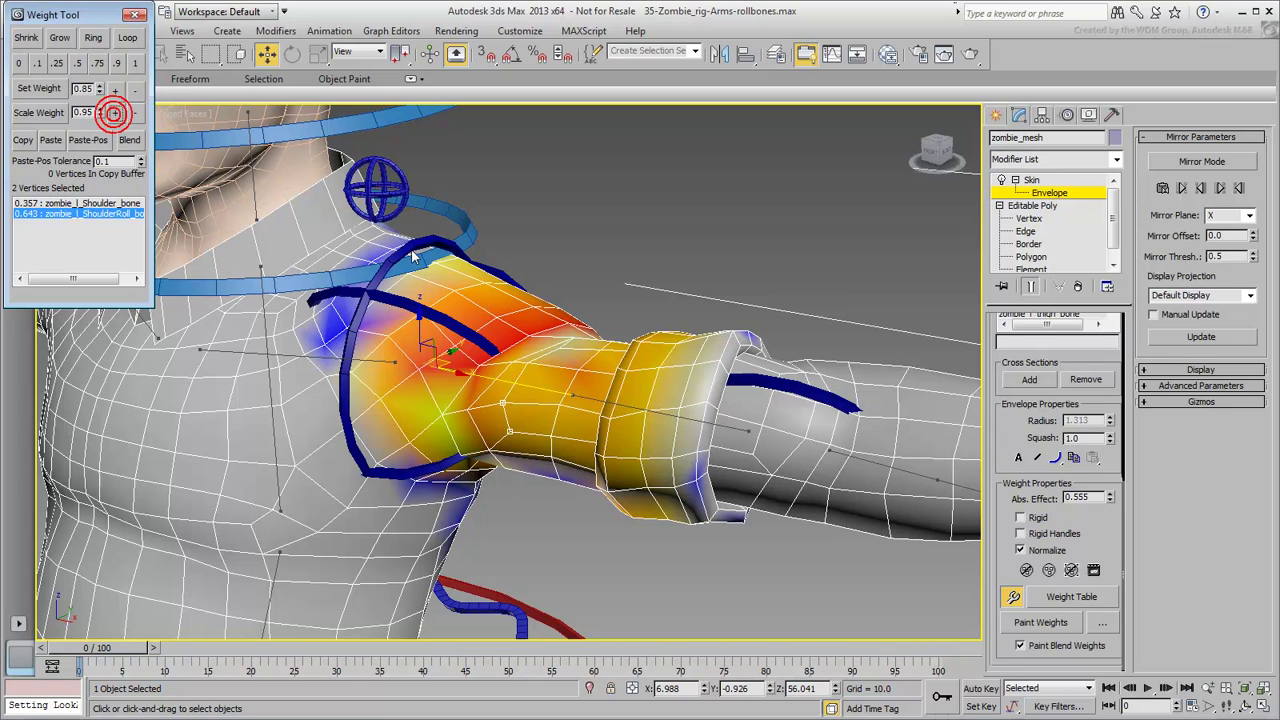
click(513, 364)
ctrl+click(528, 365)
click(115, 113)
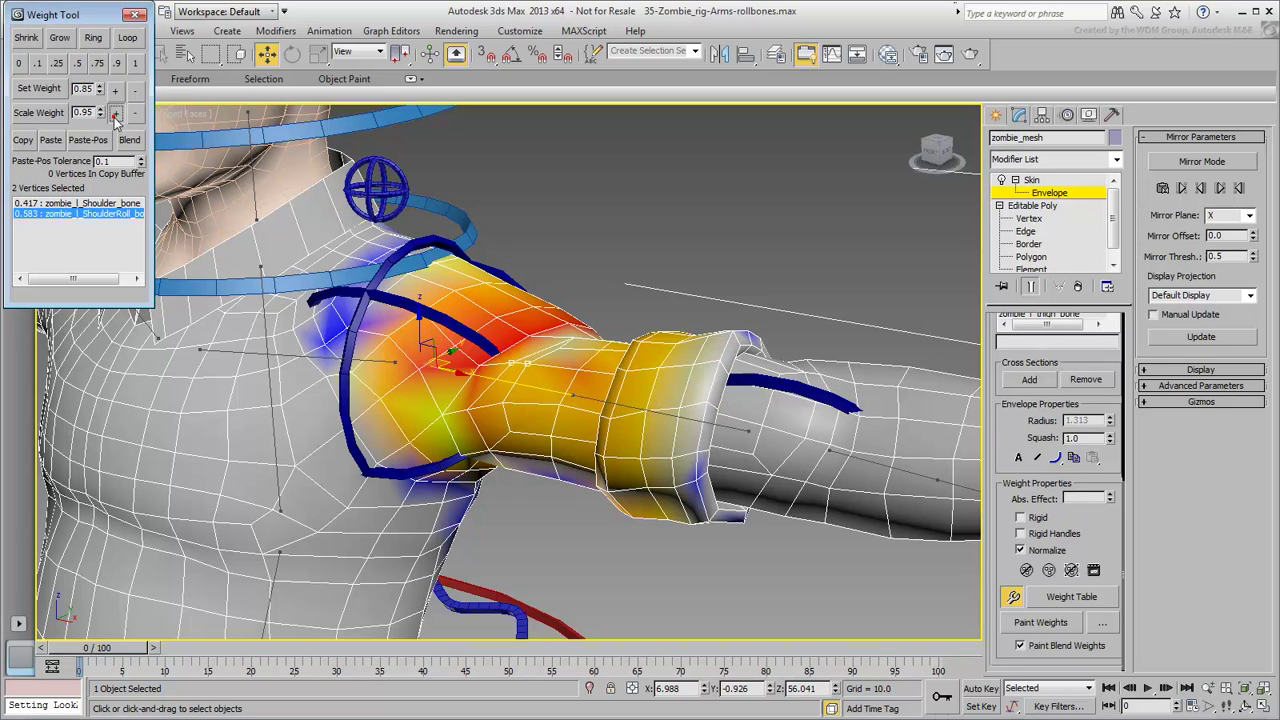
click(115, 113)
click(115, 113)
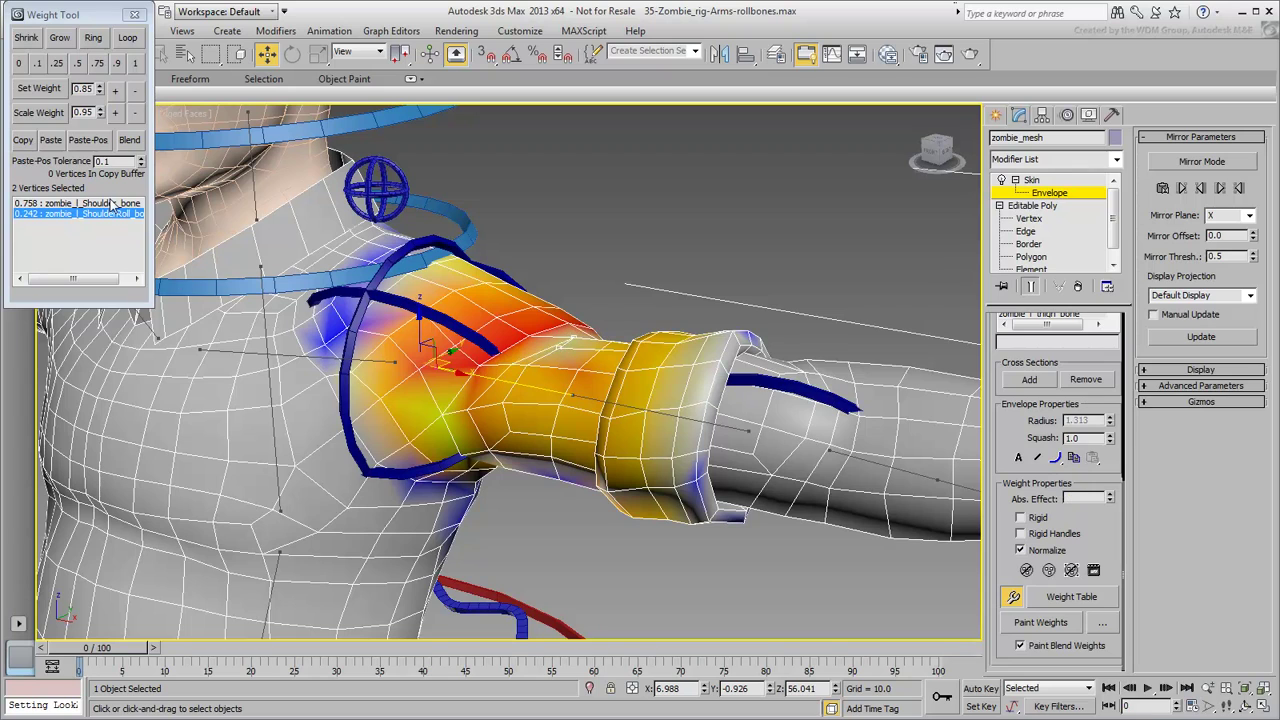
click(115, 113)
click(115, 113)
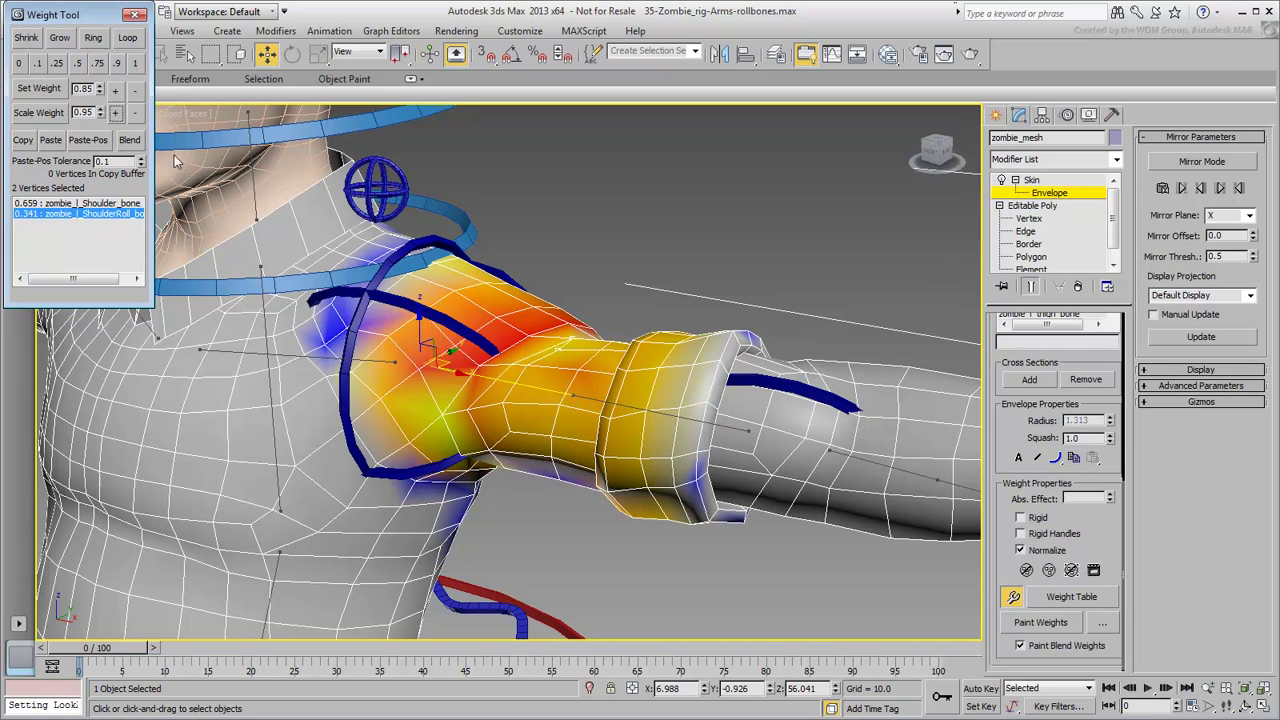
click(134, 15)
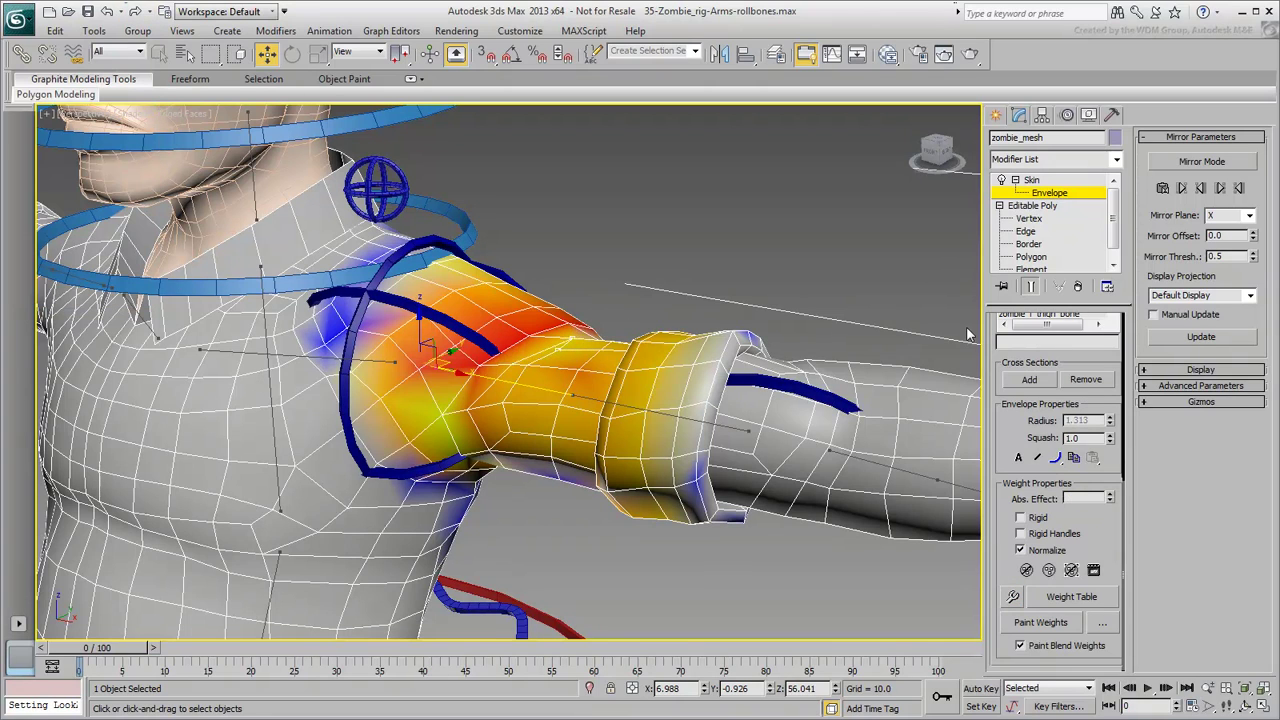
Step: Toggle the Skin modifier's Mirror Mode on and off, leave envelope editing and deselect the mesh
click(1205, 162)
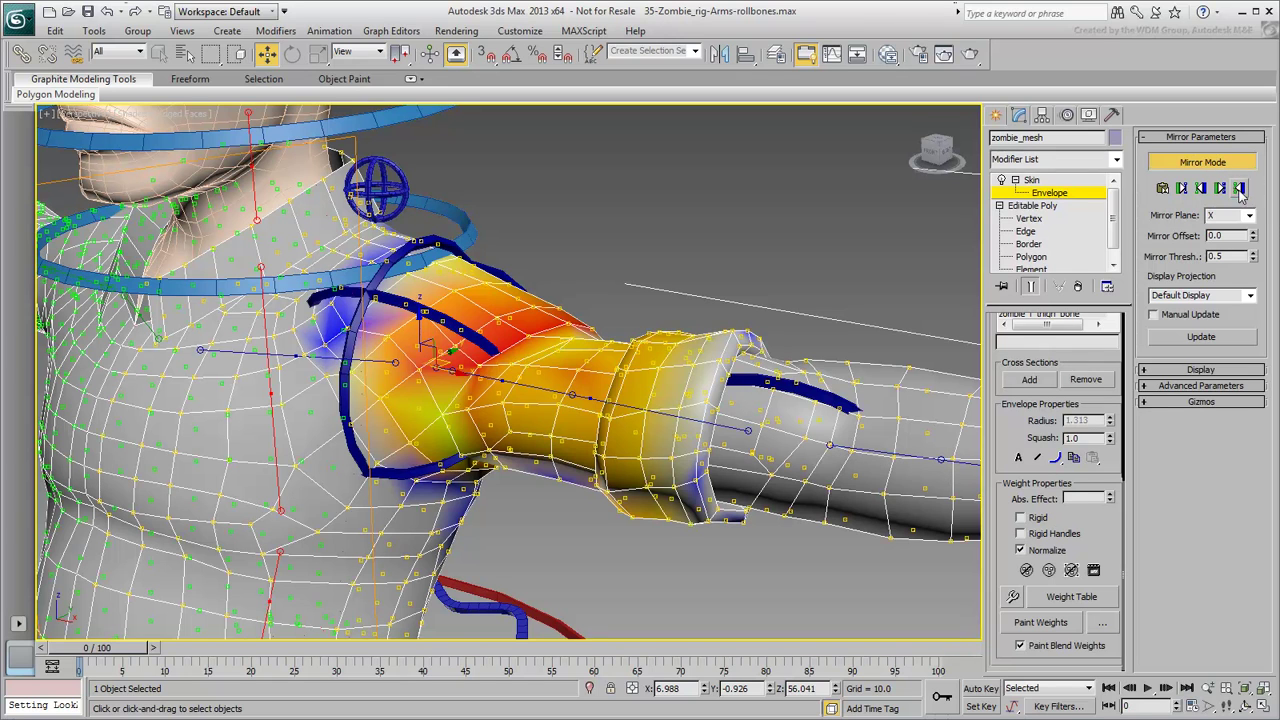
click(1204, 162)
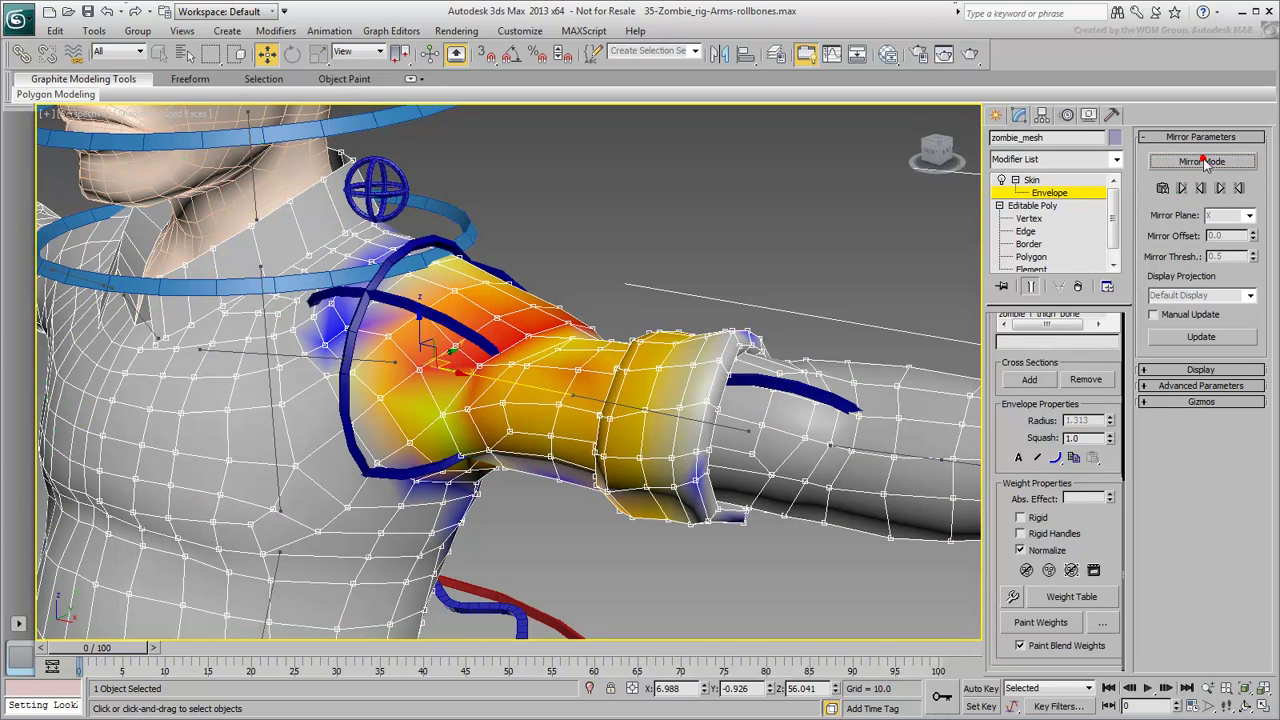
click(1058, 193)
click(519, 219)
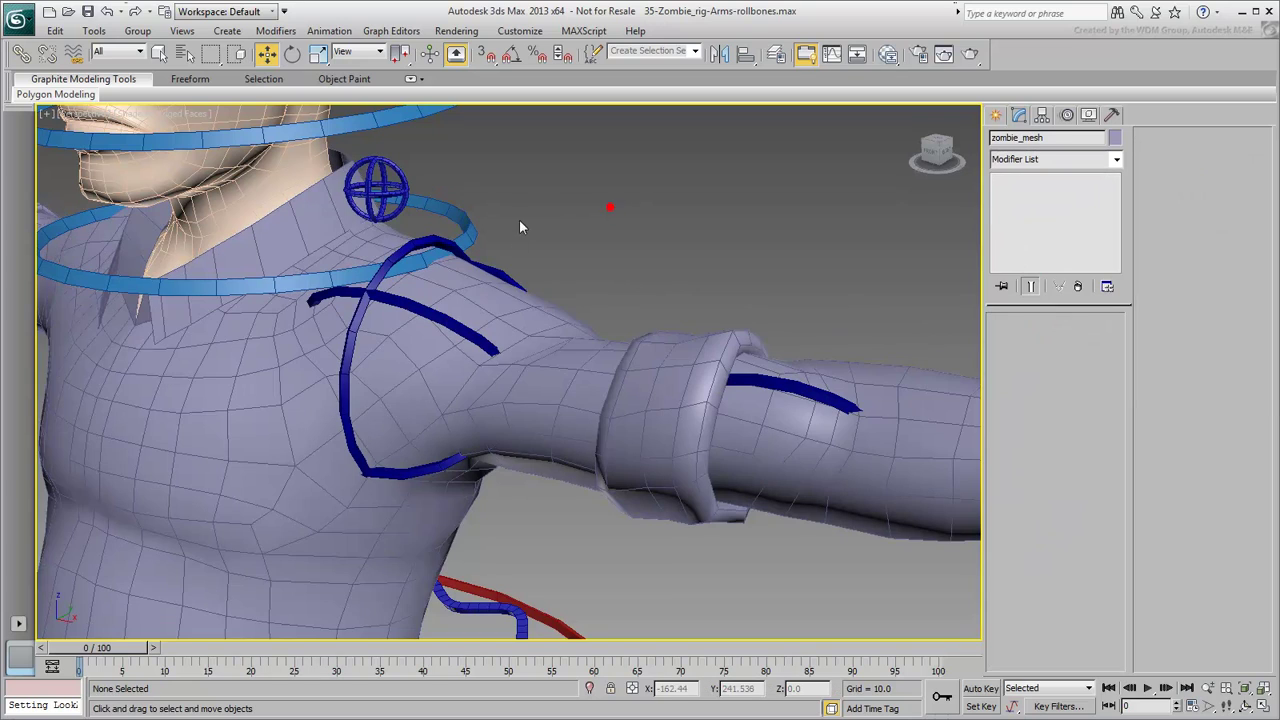
Step: Test-rotate the left shoulder FK control to check the reweighted skin, and return the control to its zero pose
click(403, 255)
right_click(392, 284)
click(405, 318)
drag(418, 317, 432, 388)
right_click(432, 388)
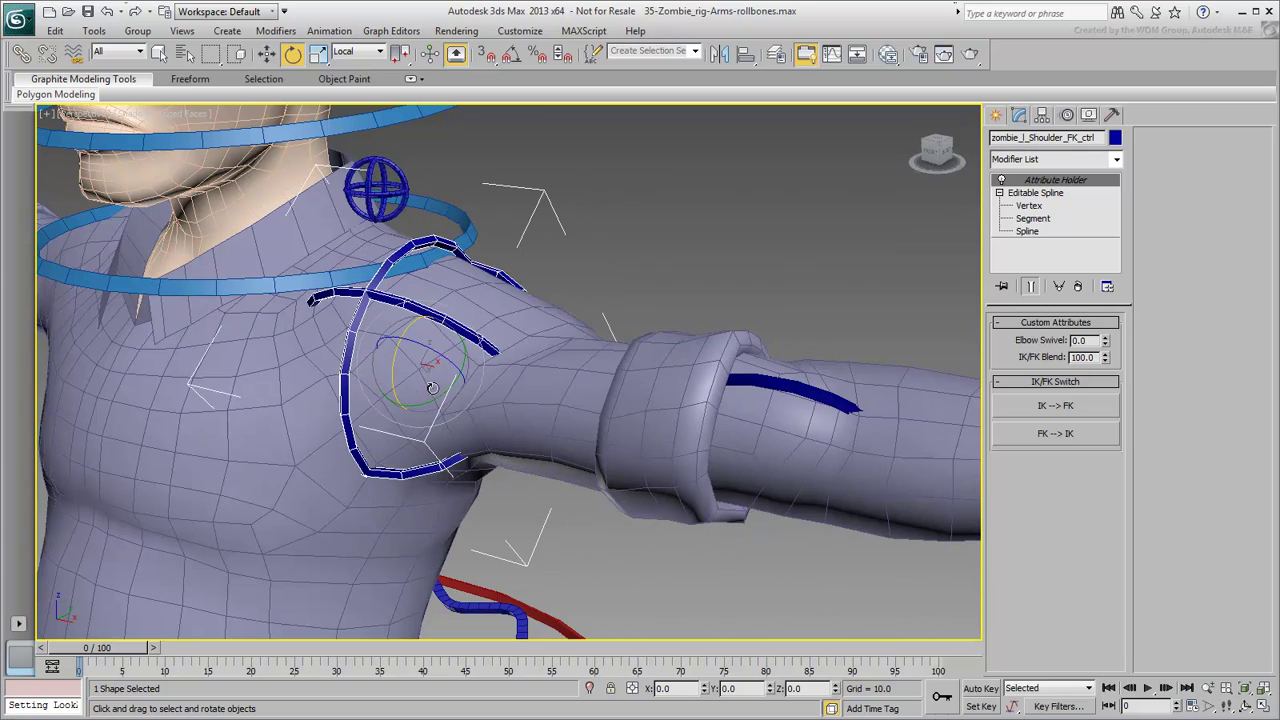
alt+right_click(476, 340)
click(418, 318)
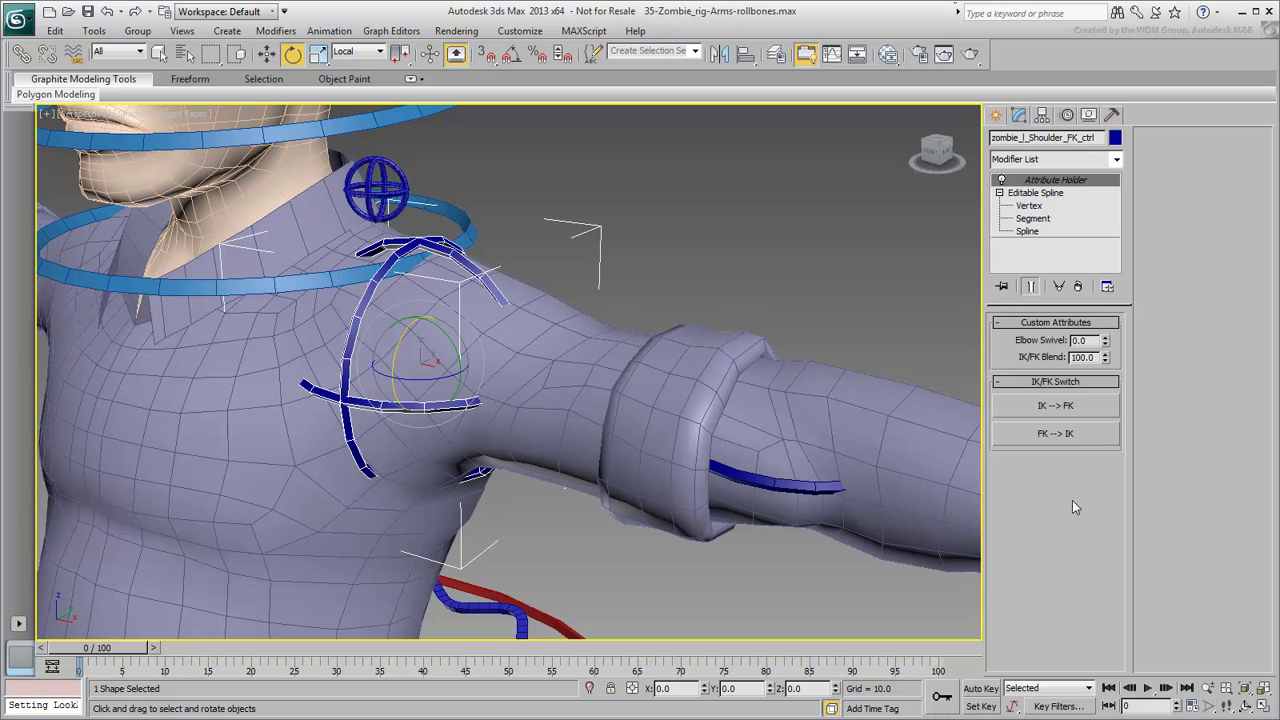
Step: Hide the geometry category again and return the viewport to wireframe display
click(1066, 114)
click(1002, 268)
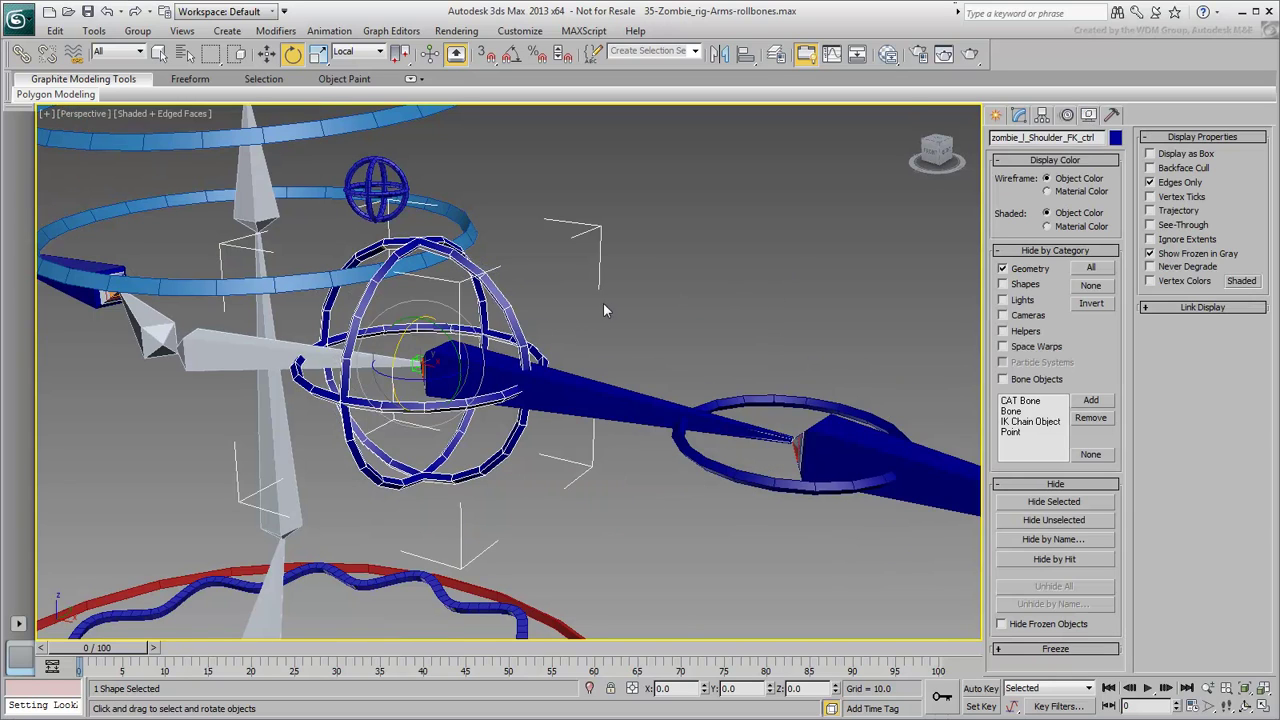
key(F3)
Step: Set the Viewline Length of zombie_l_ShoulderRoll_bone's LookAt constraint to 7
click(587, 394)
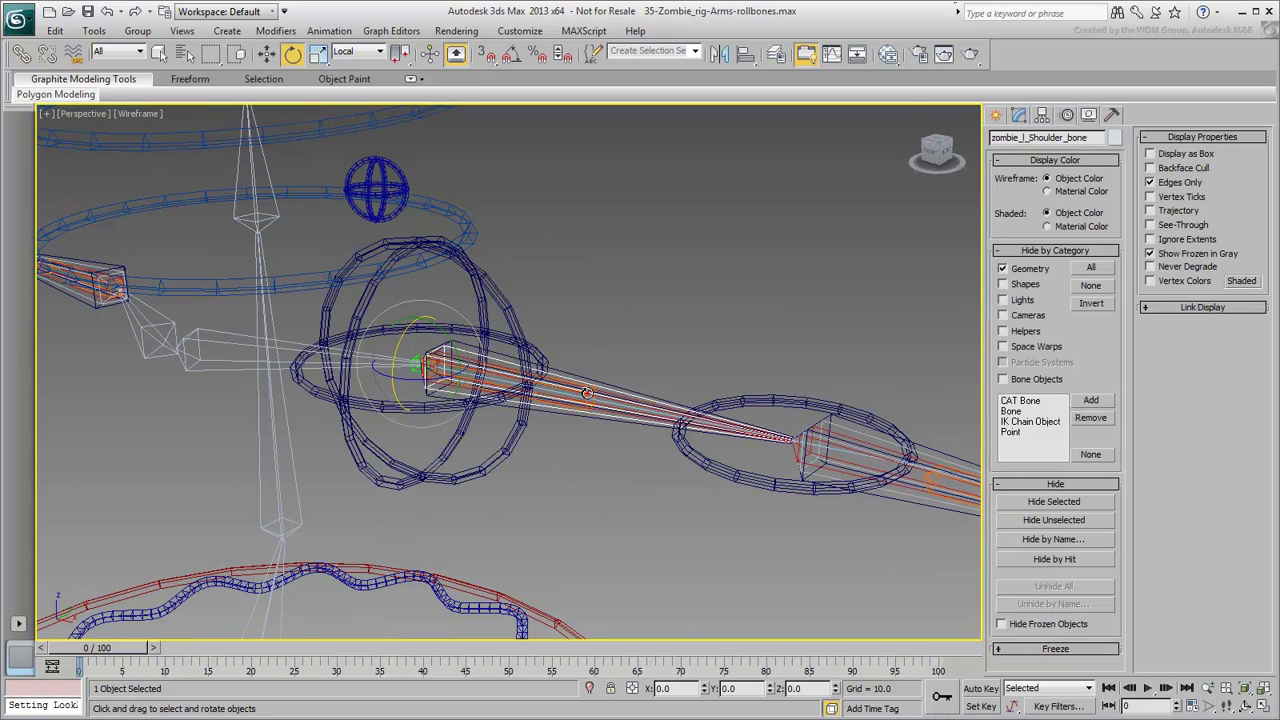
scroll(700, 389, down, 10)
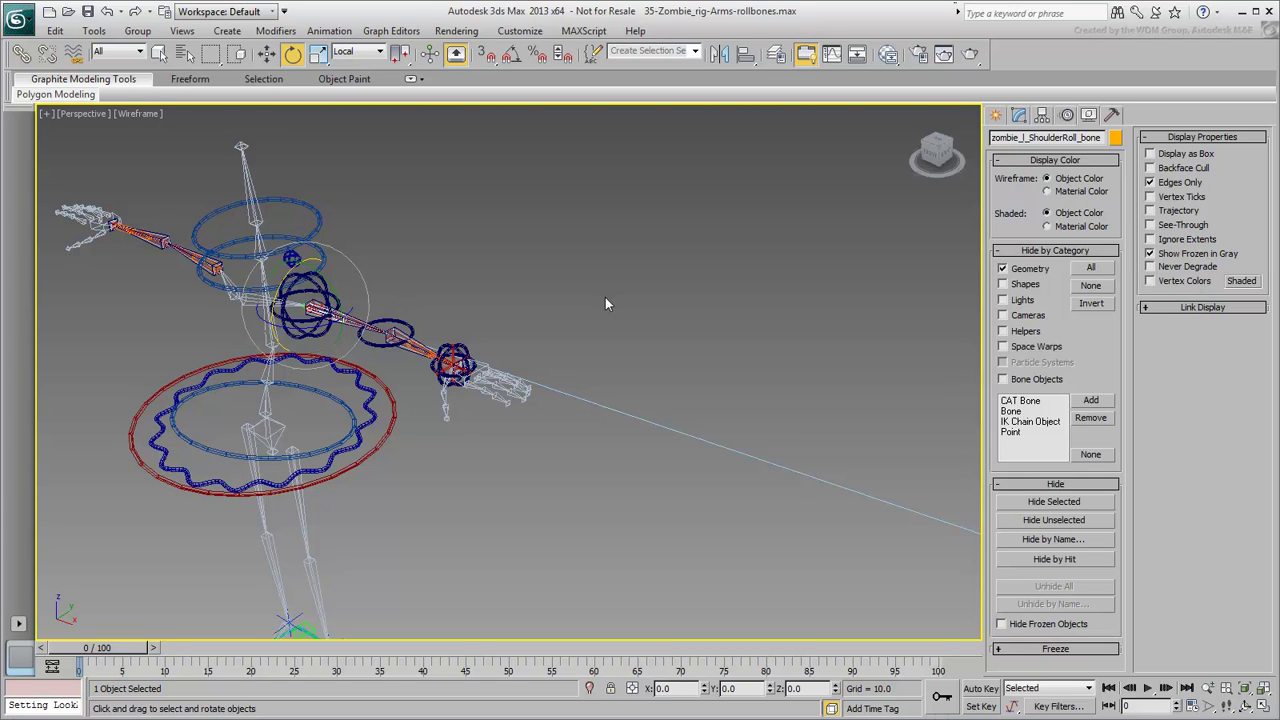
click(1066, 114)
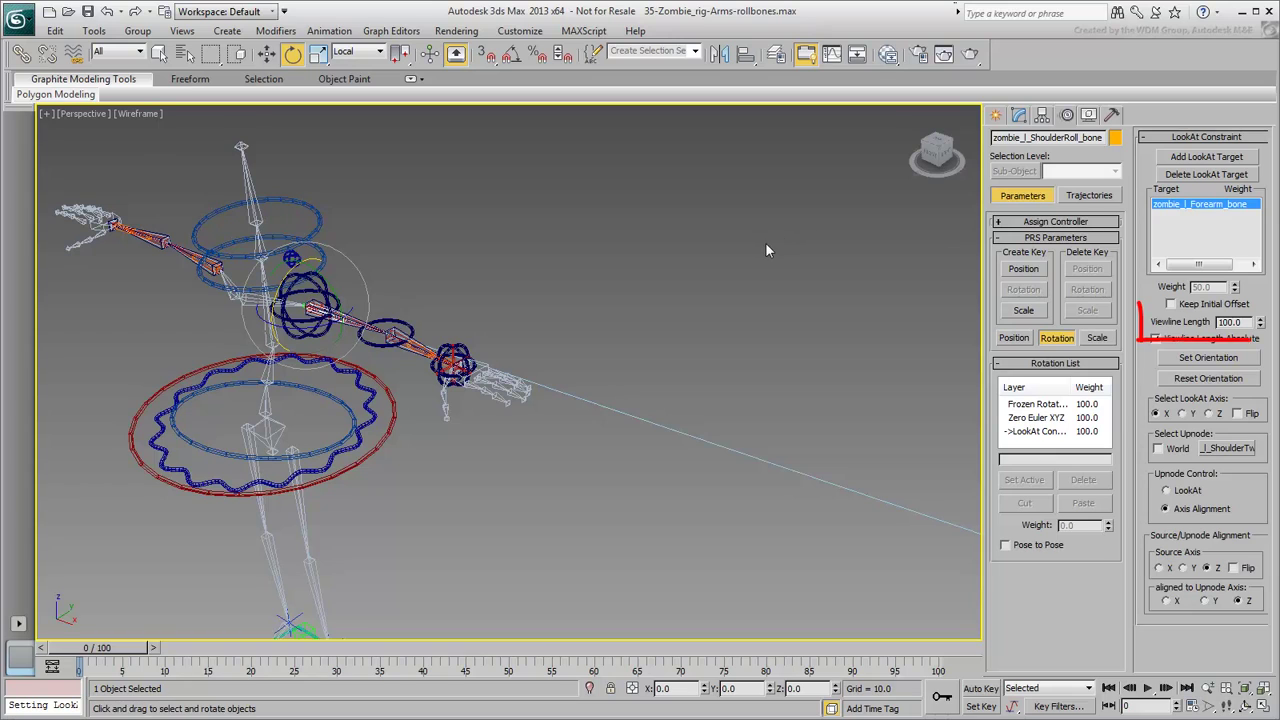
drag(1260, 323, 1270, 374)
drag(1241, 322, 1170, 316)
text(7)
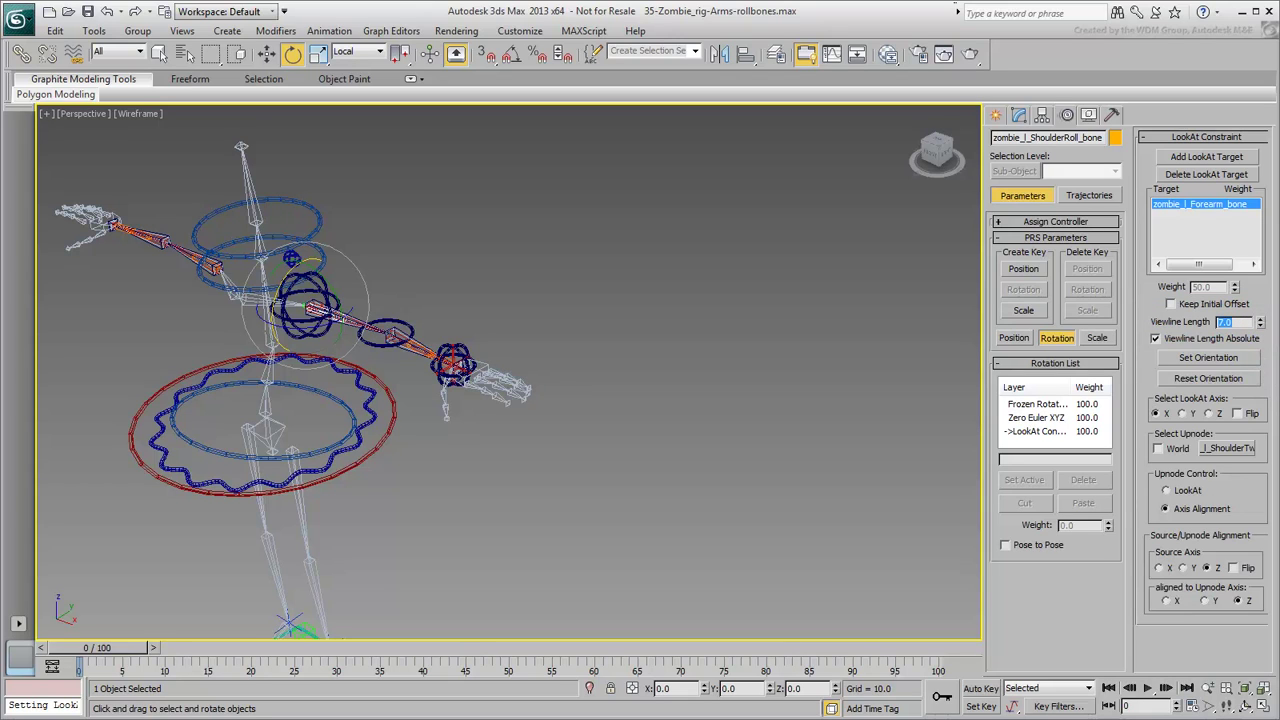
Step: Test-rotate the left hand FK control to examine how the forearm roll bones respond, and cancel the rotation
middle_drag(666, 303, 737, 328)
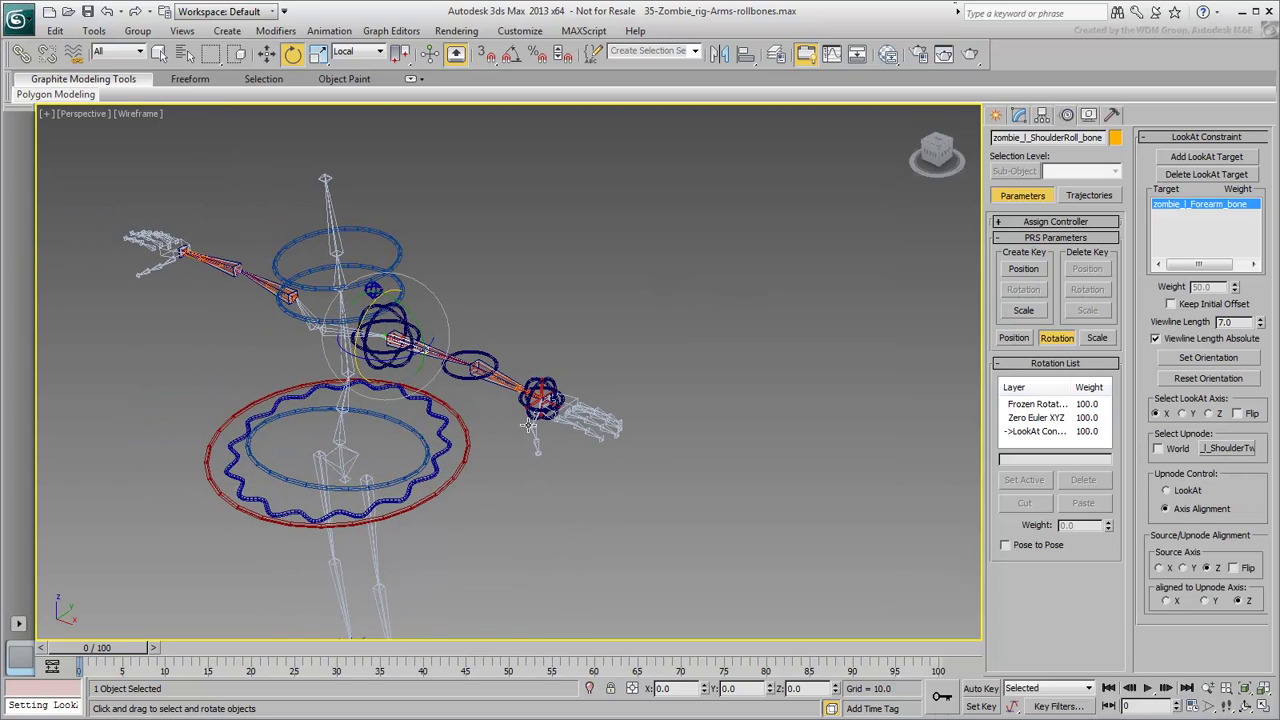
ctrl+alt+middle_drag(531, 424, 489, 388)
click(531, 295)
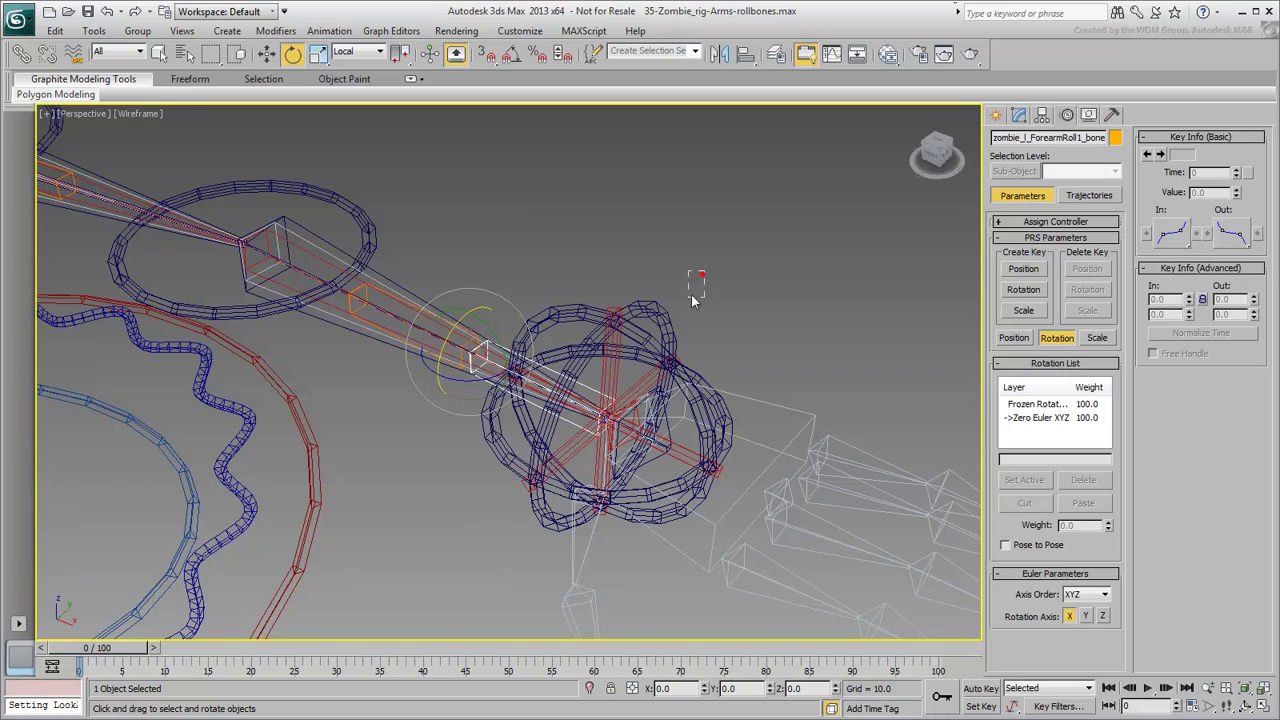
click(651, 337)
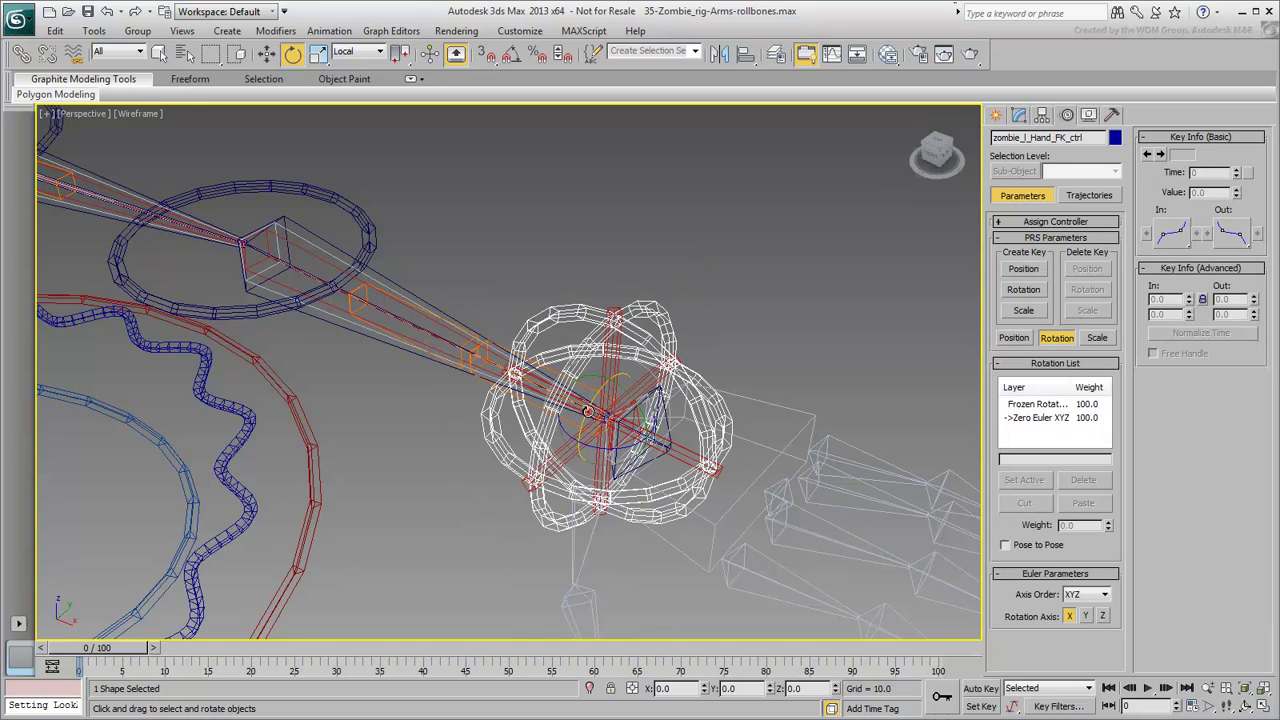
drag(595, 388, 594, 443)
right_click(594, 443)
Step: Apply a LookAt constraint to zombie_l_ForearmRoll1_bone with zombie_l_Wrist_bone as its target
click(589, 388)
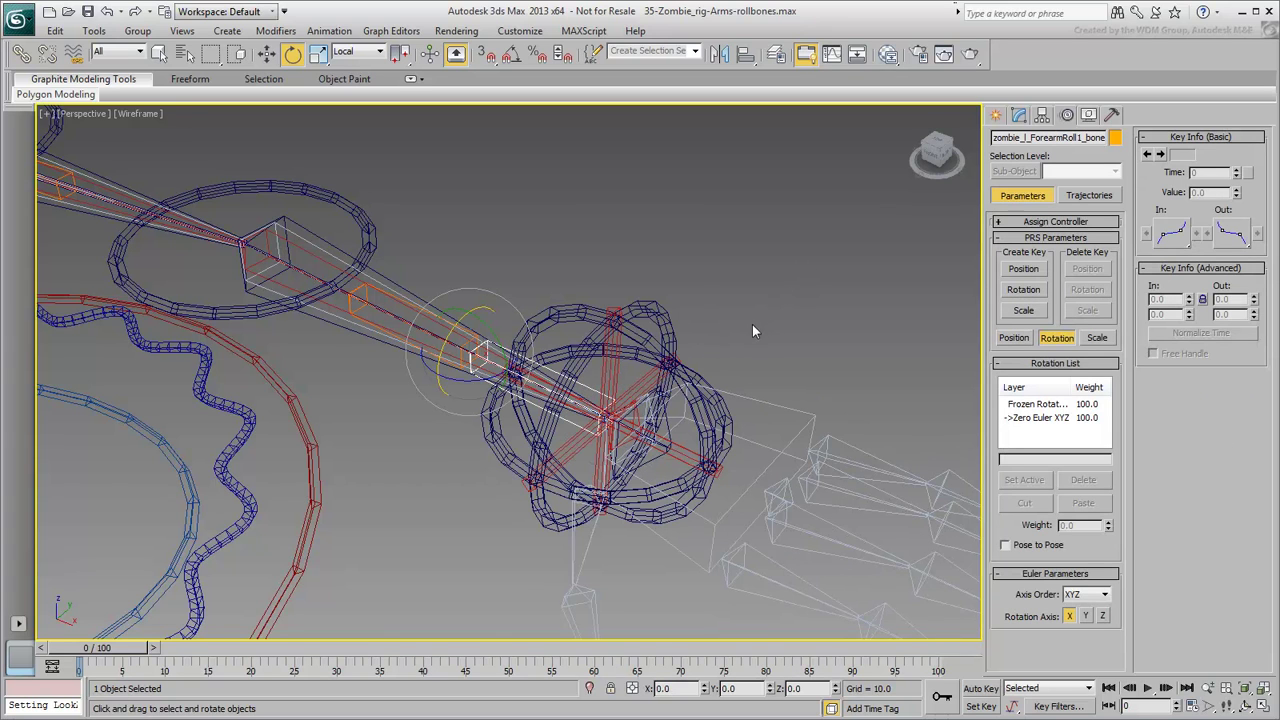
scroll(748, 326, up, 5)
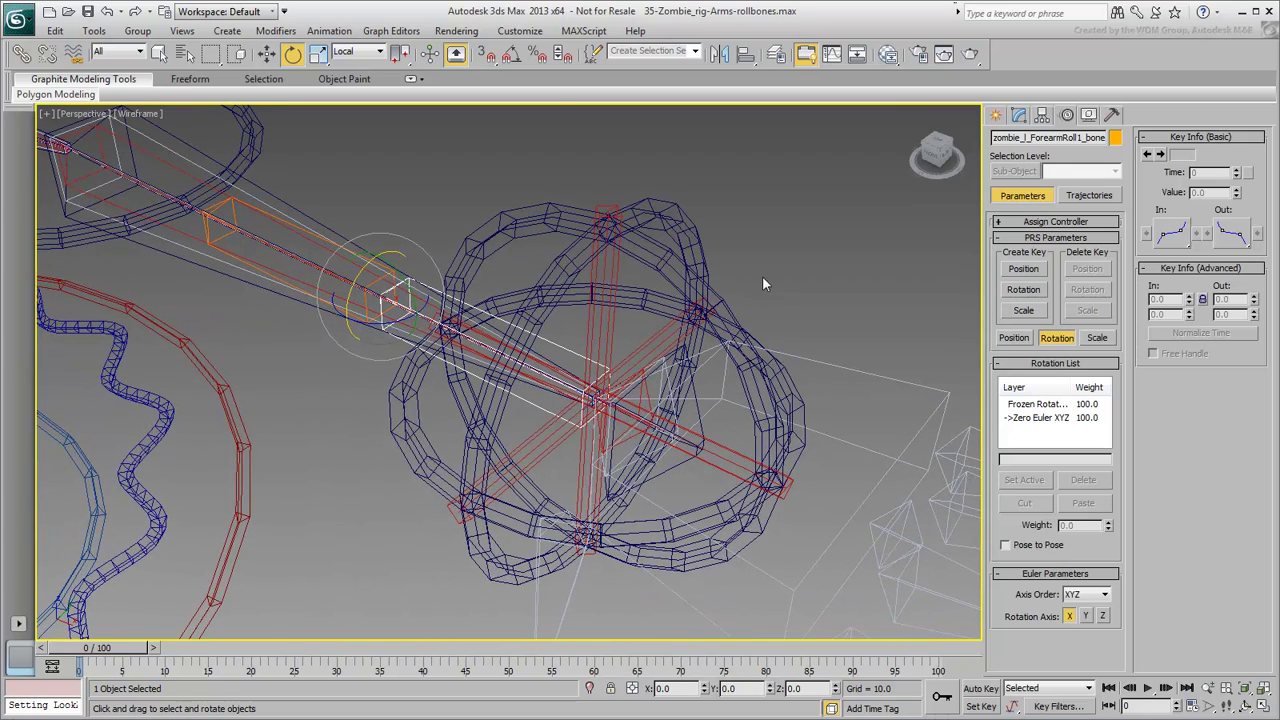
click(329, 31)
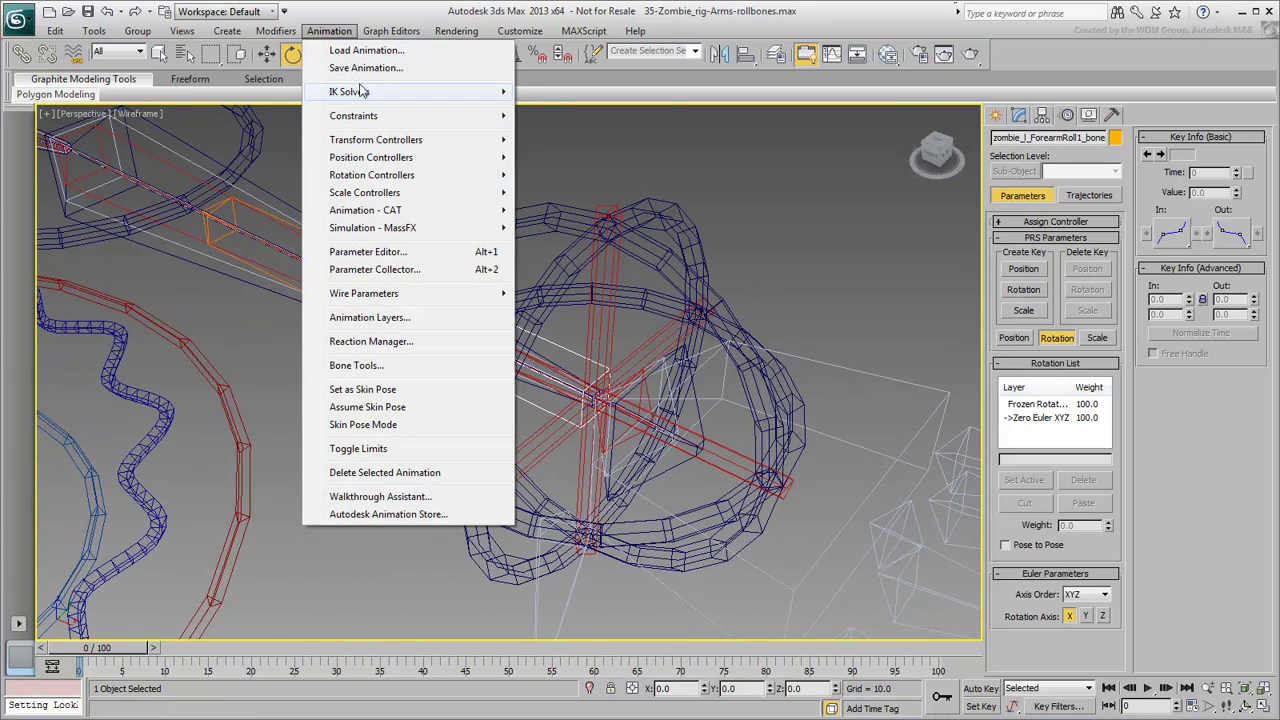
mouse_move(372, 120)
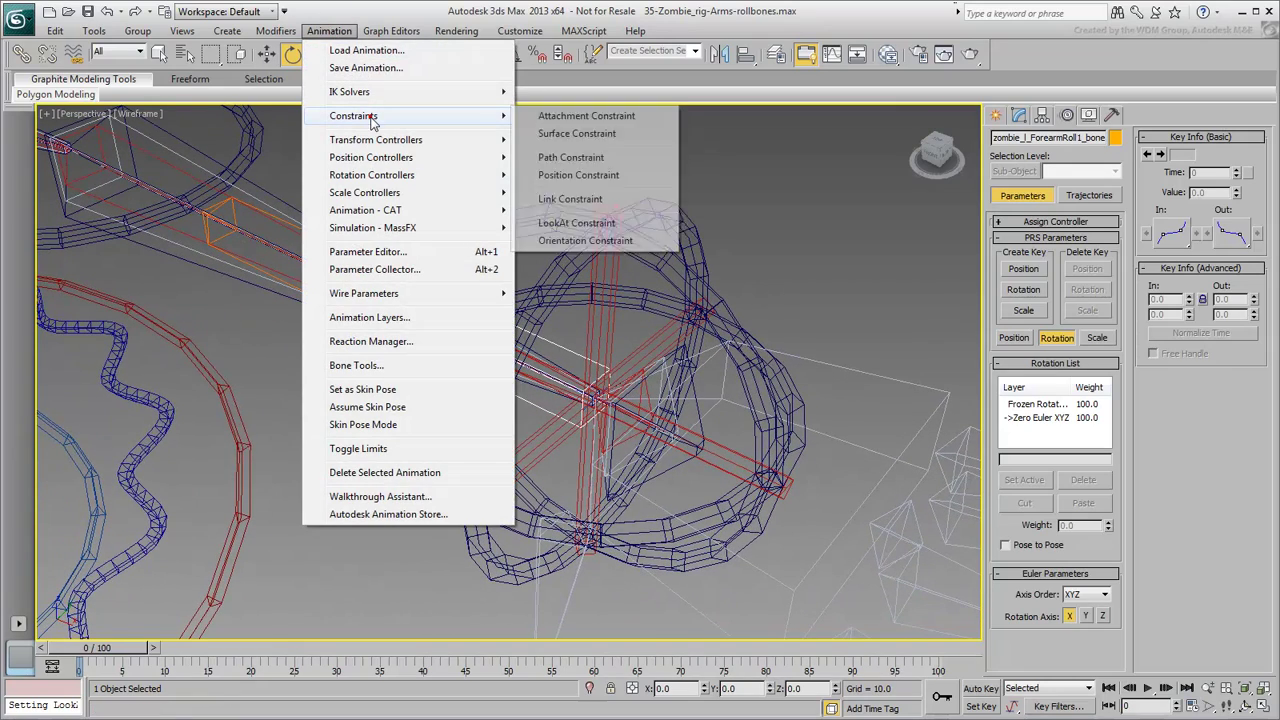
click(566, 224)
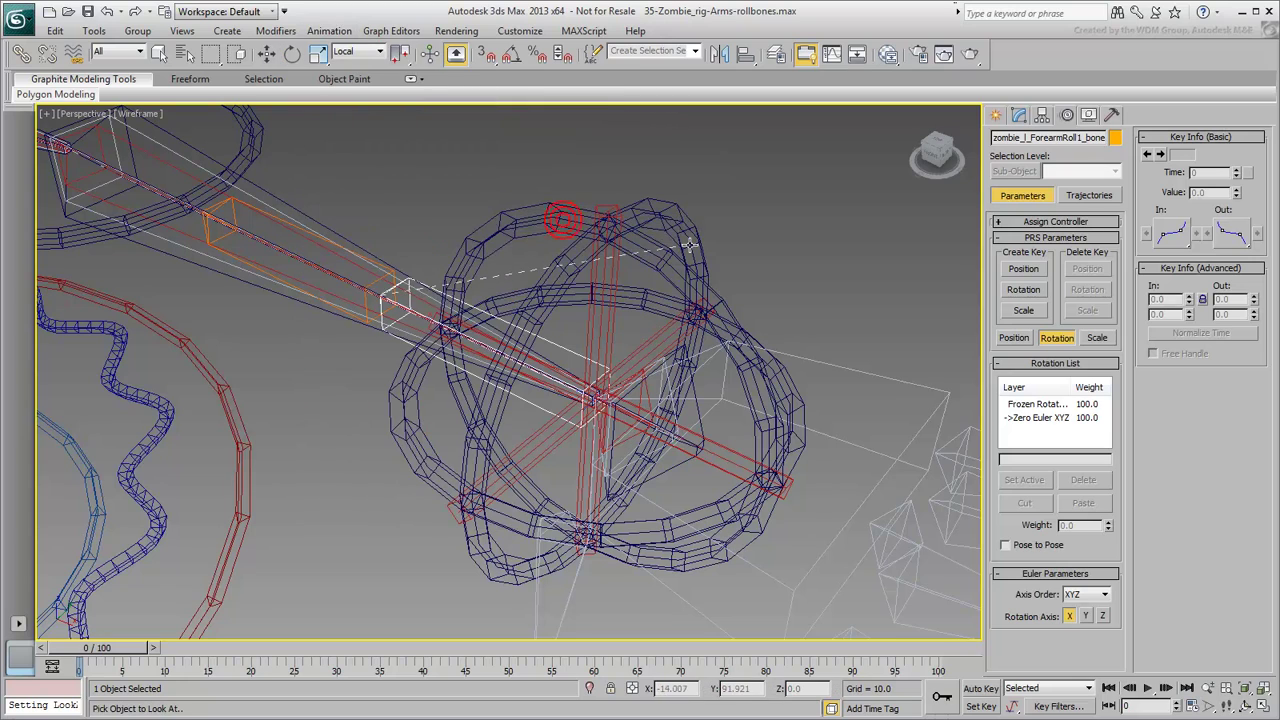
click(614, 460)
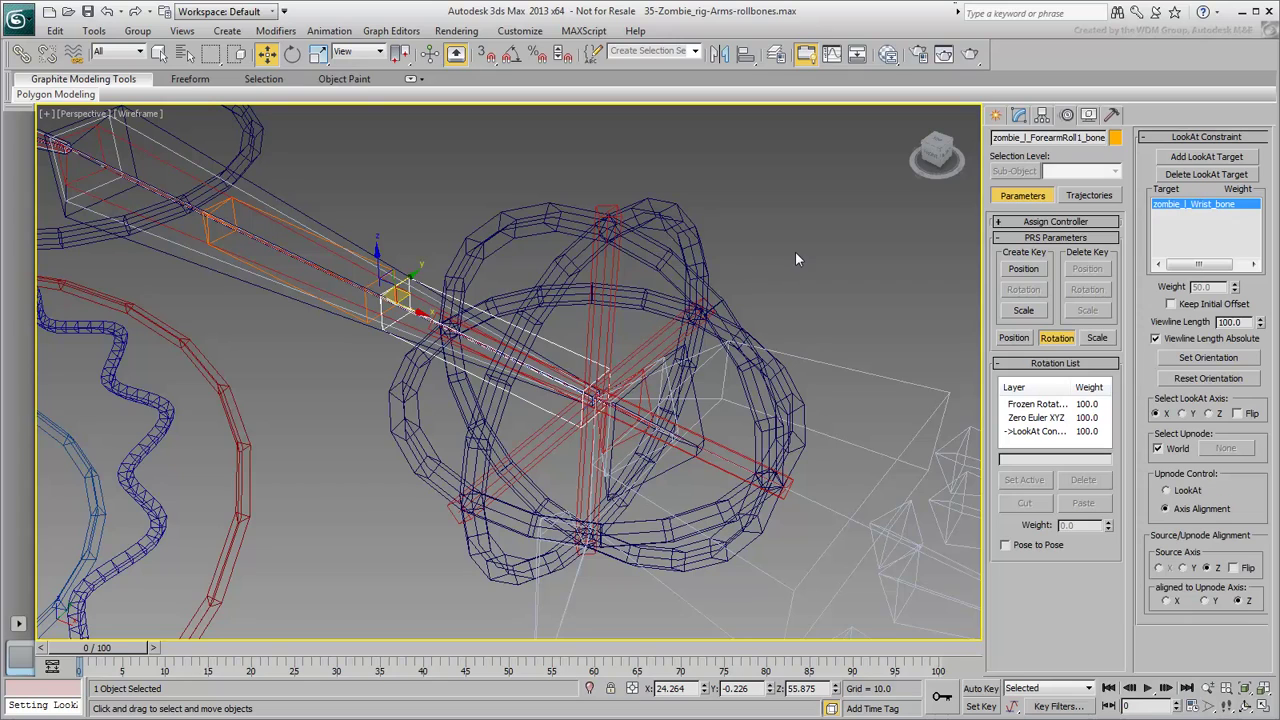
Step: Turn off the World upnode in the ForearmRoll1 LookAt constraint and pick zombie_l_Wrist_bone as the upnode
click(1158, 448)
click(1226, 448)
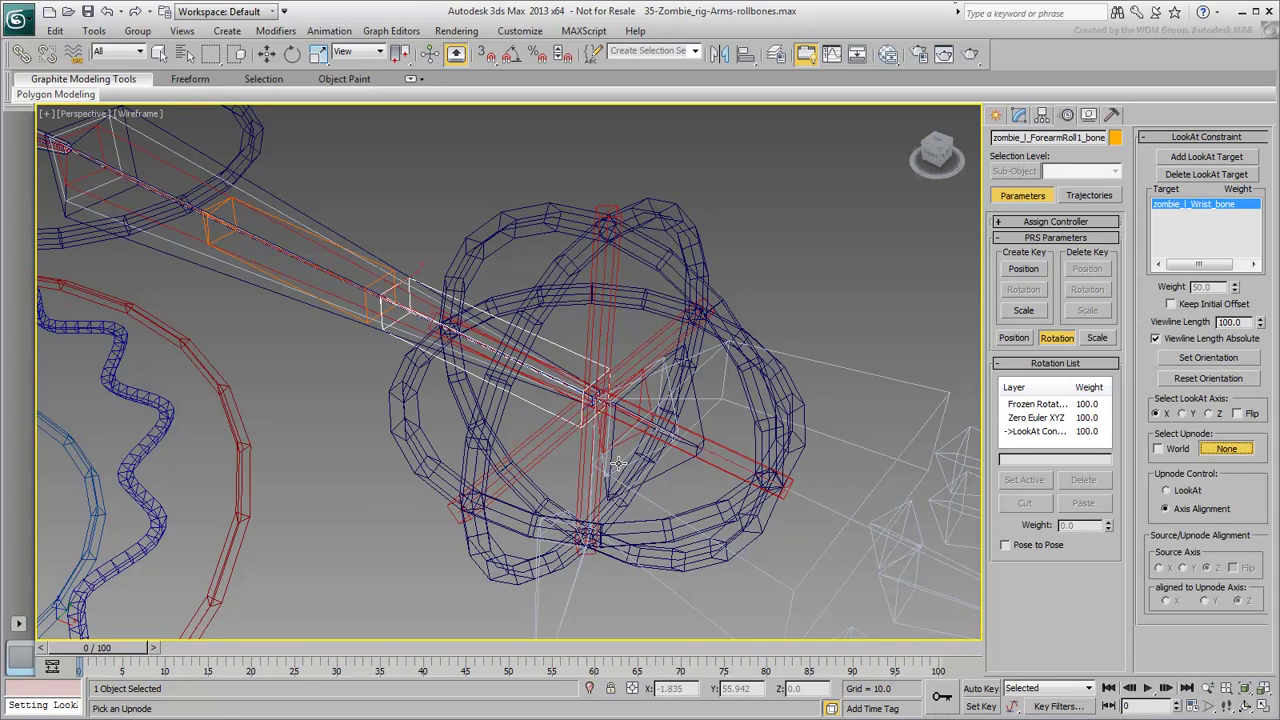
click(618, 463)
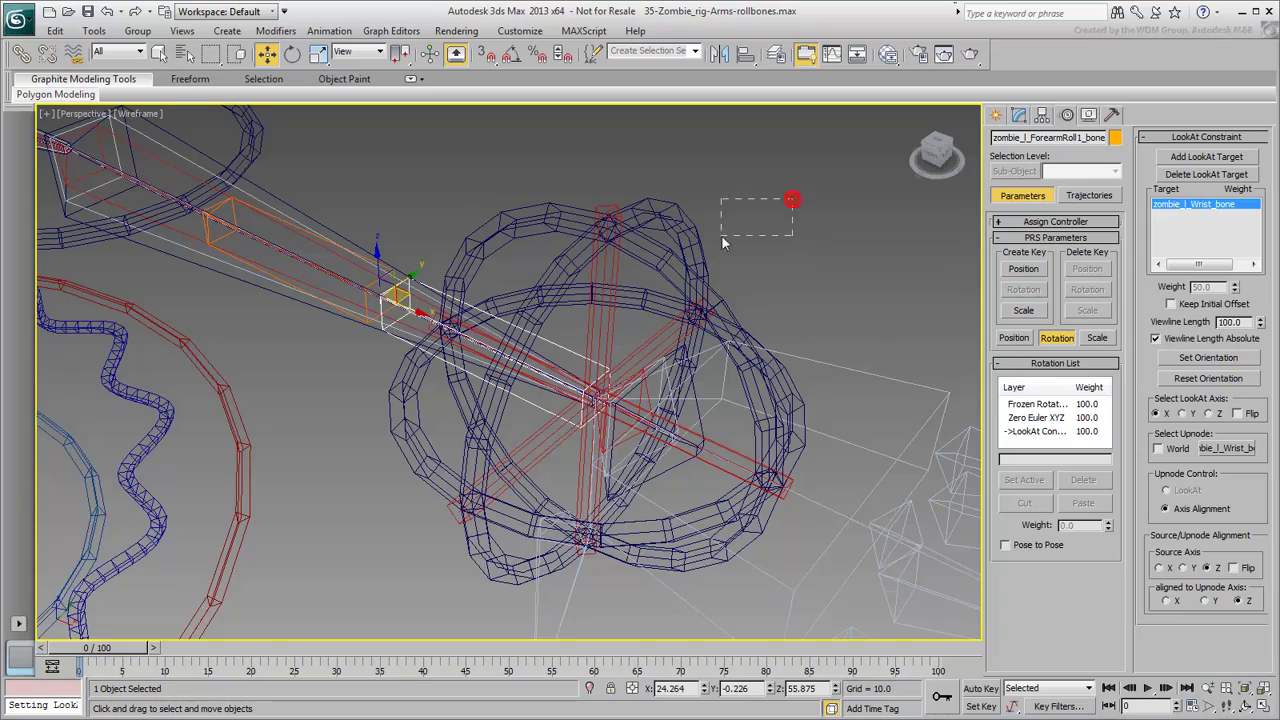
Step: Test-rotate the left hand FK control about X to check the first forearm roll bone, and cancel the rotation
drag(699, 237, 698, 238)
right_click(600, 358)
click(618, 389)
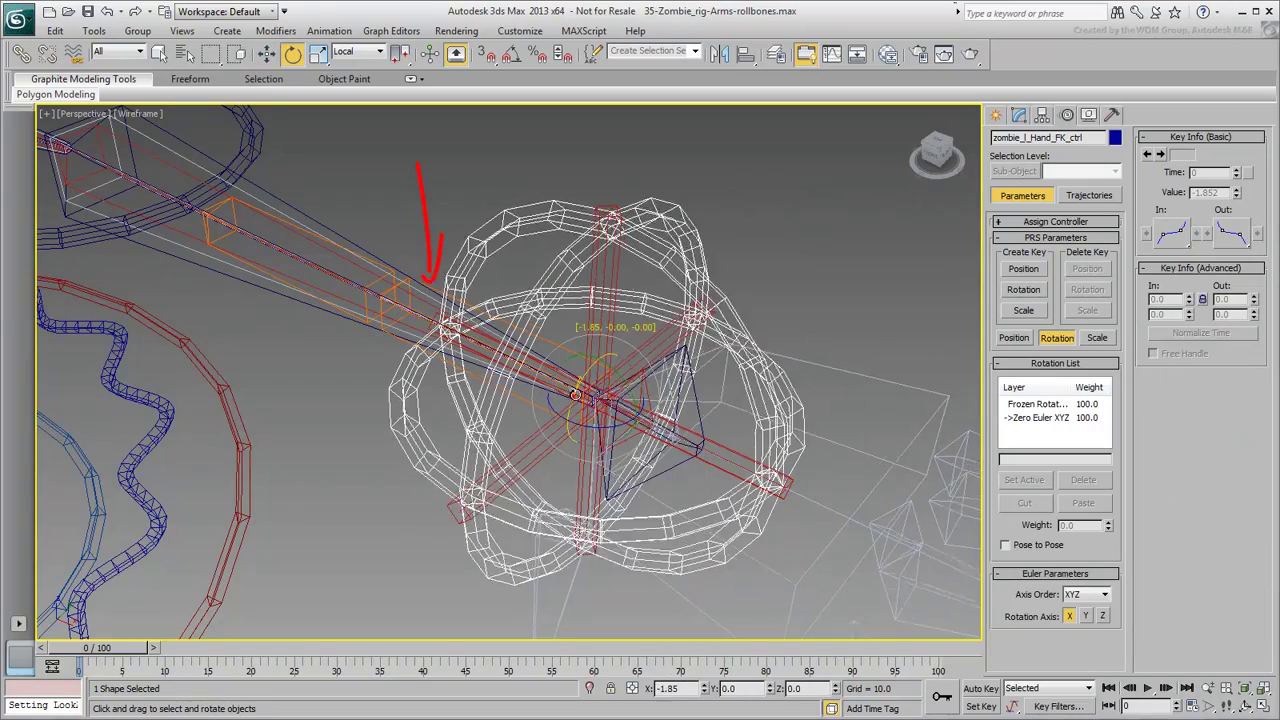
drag(577, 390, 623, 389)
right_click(623, 389)
Step: Apply an Orientation constraint to zombie_l_ForearmRoll2_bone with zombie_l_Wrist_bone as its target
scroll(468, 180, up, 4)
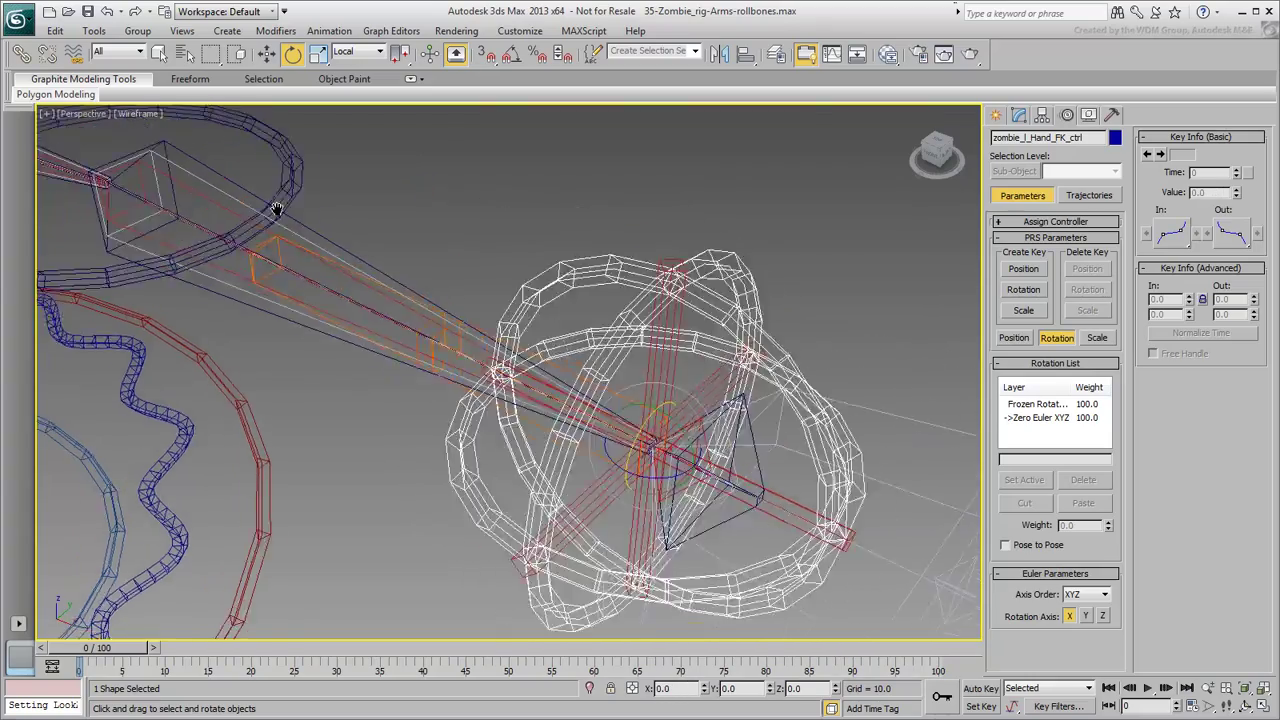
click(423, 321)
click(423, 321)
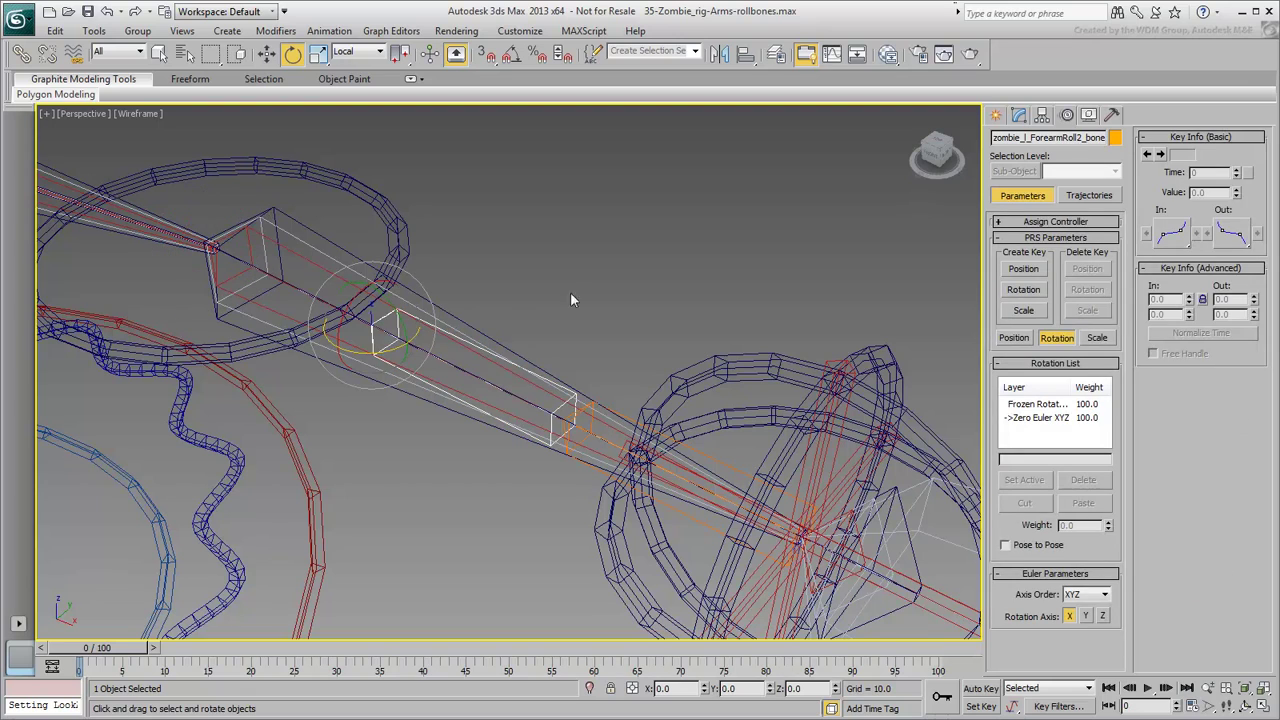
middle_drag(584, 290, 647, 256)
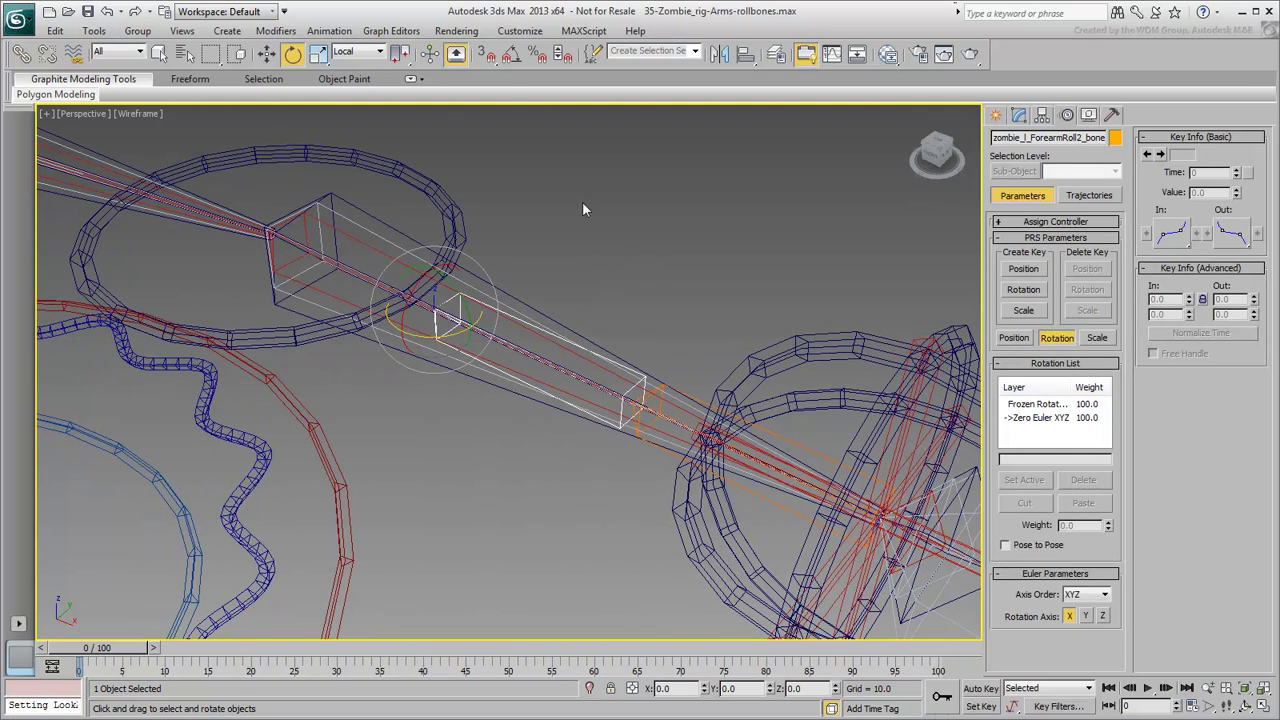
click(329, 31)
click(367, 117)
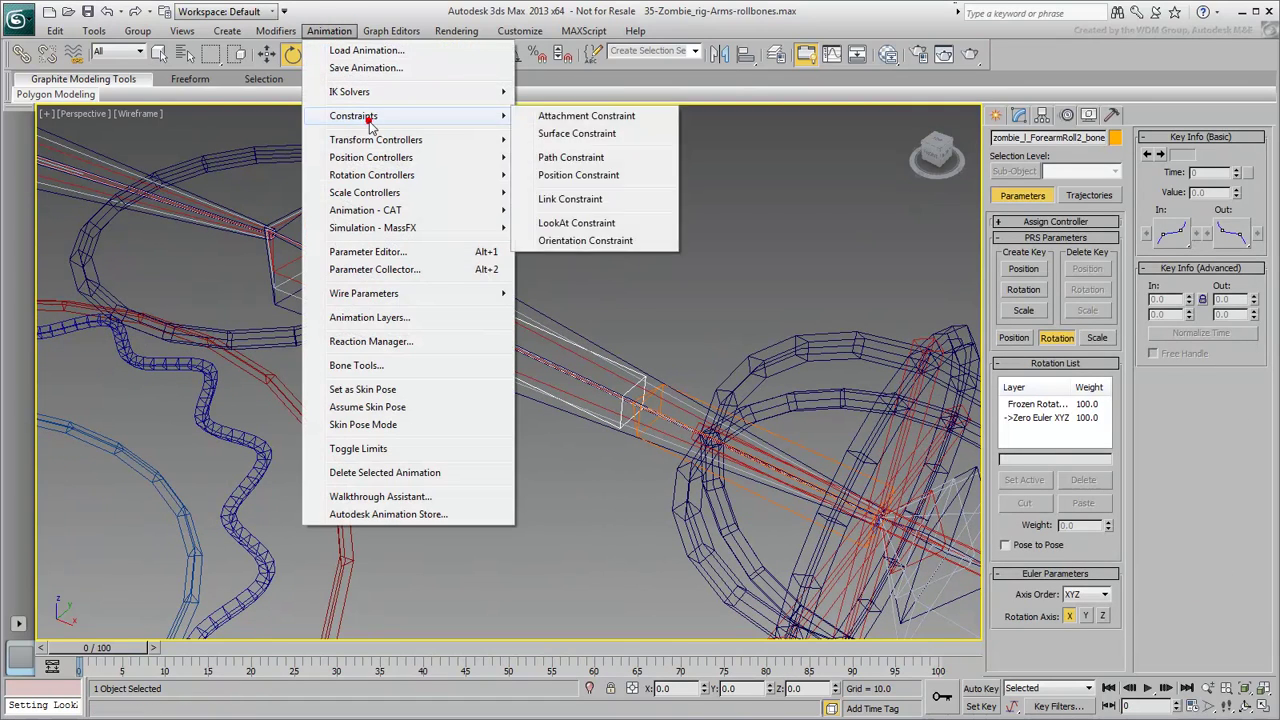
click(571, 240)
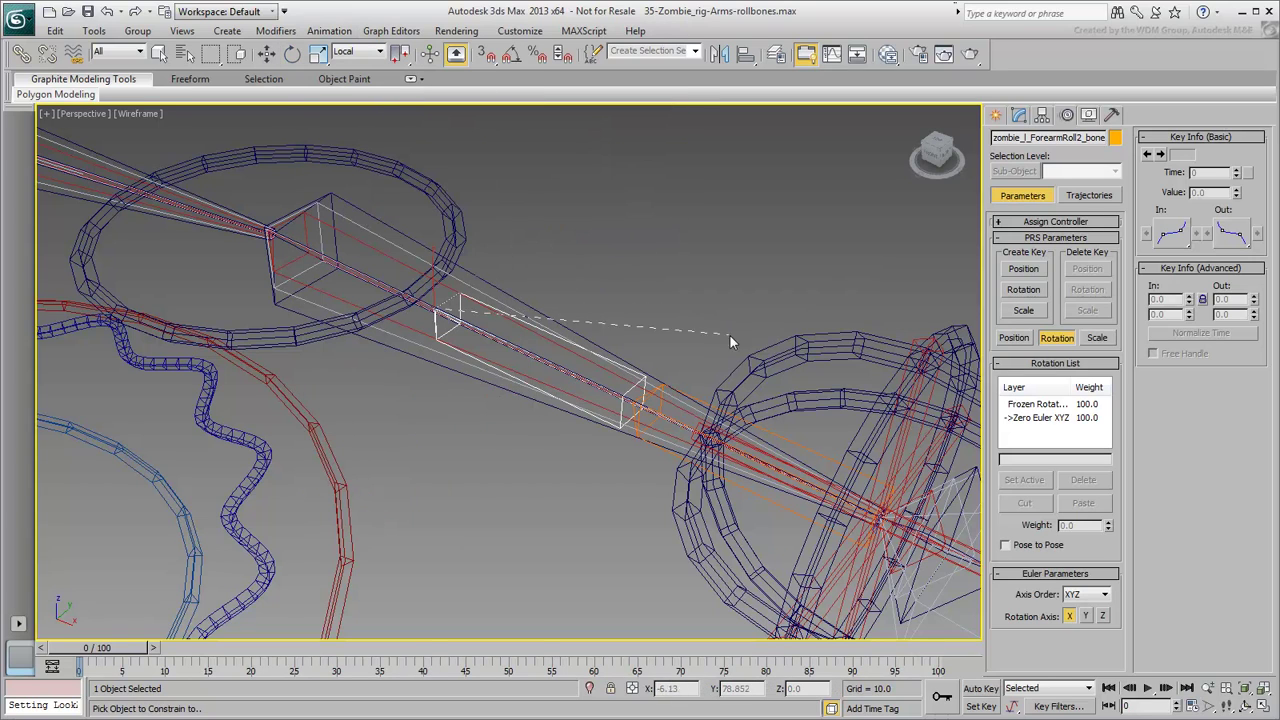
click(935, 581)
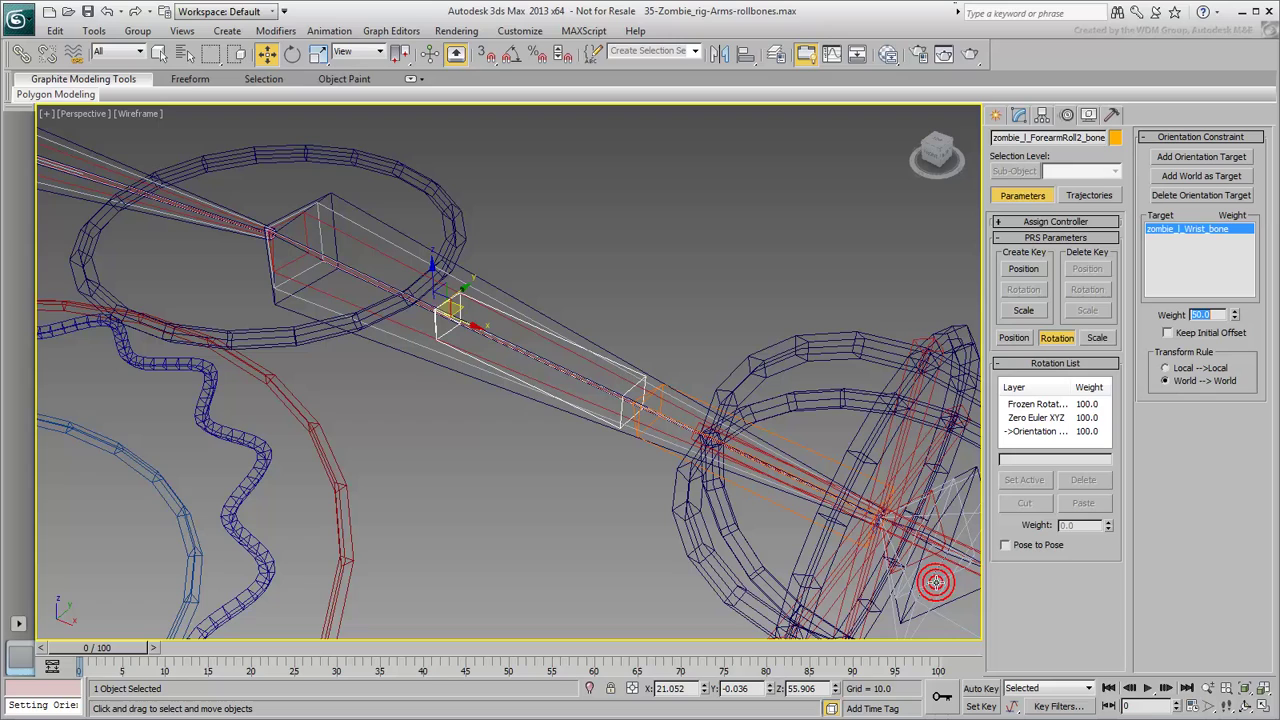
Step: Add zombie_l_Forearm_bone as a second target of ForearmRoll2's Orientation constraint
click(1162, 158)
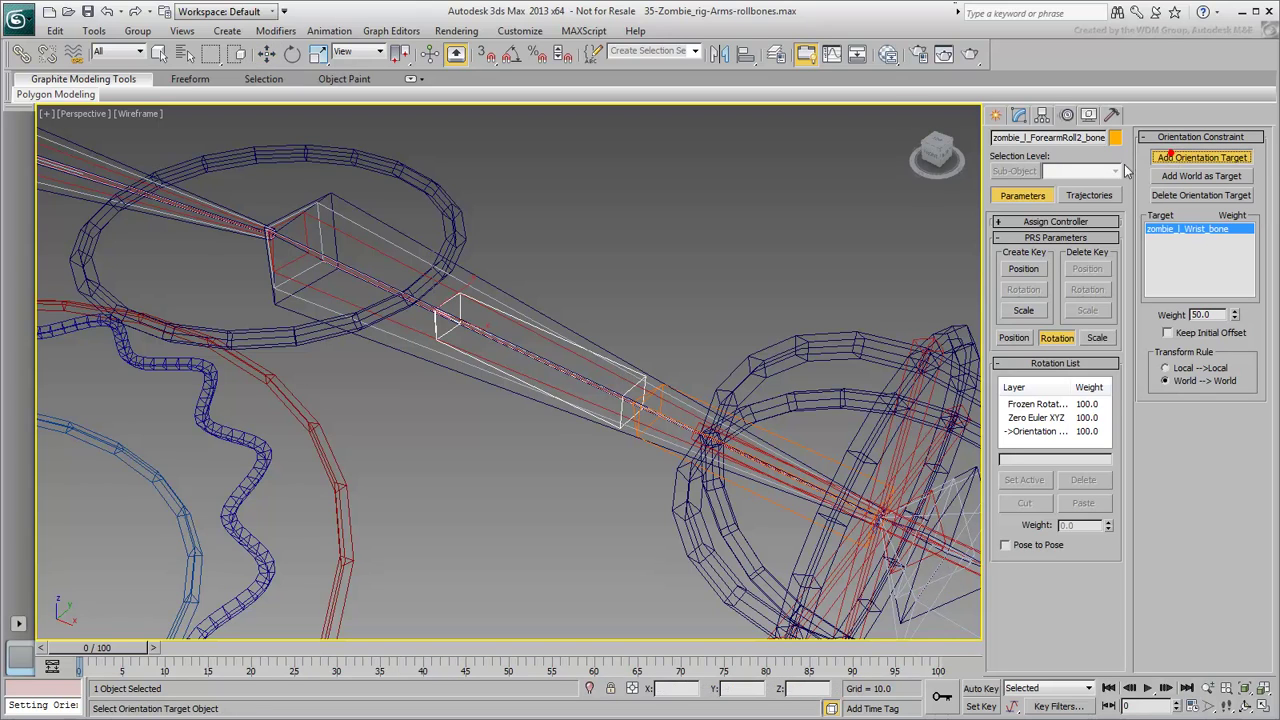
click(375, 233)
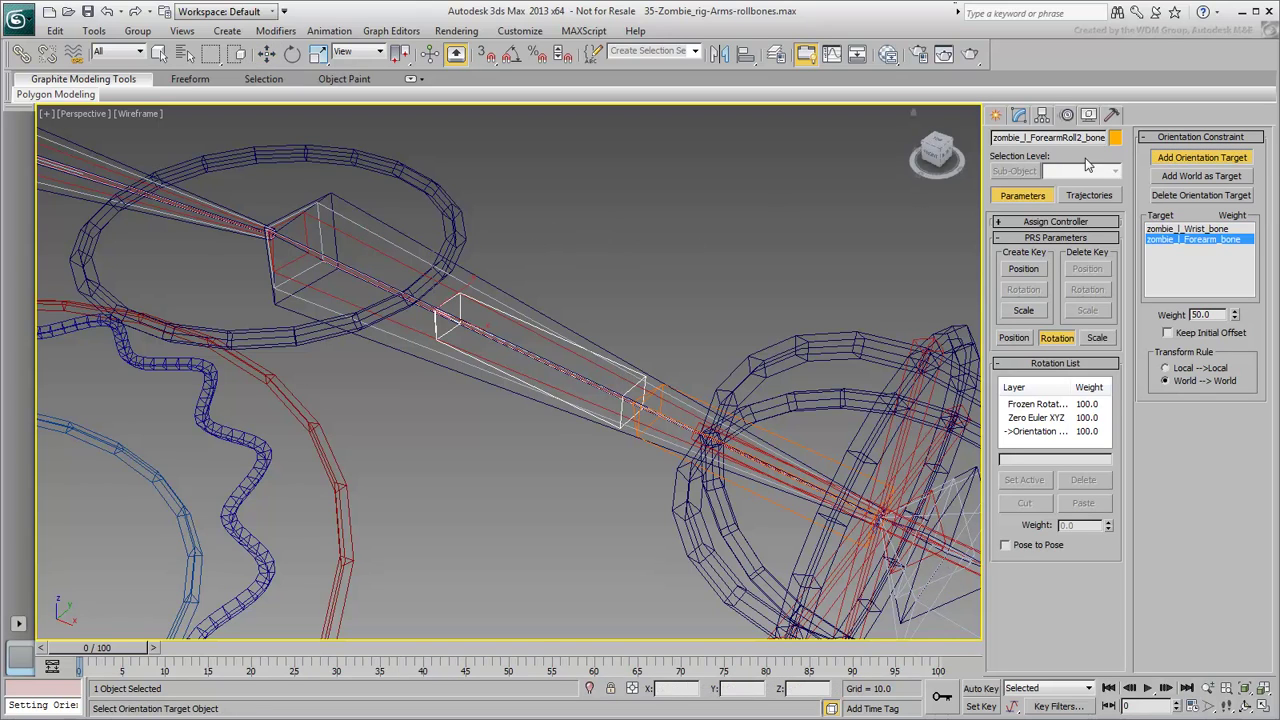
click(1185, 158)
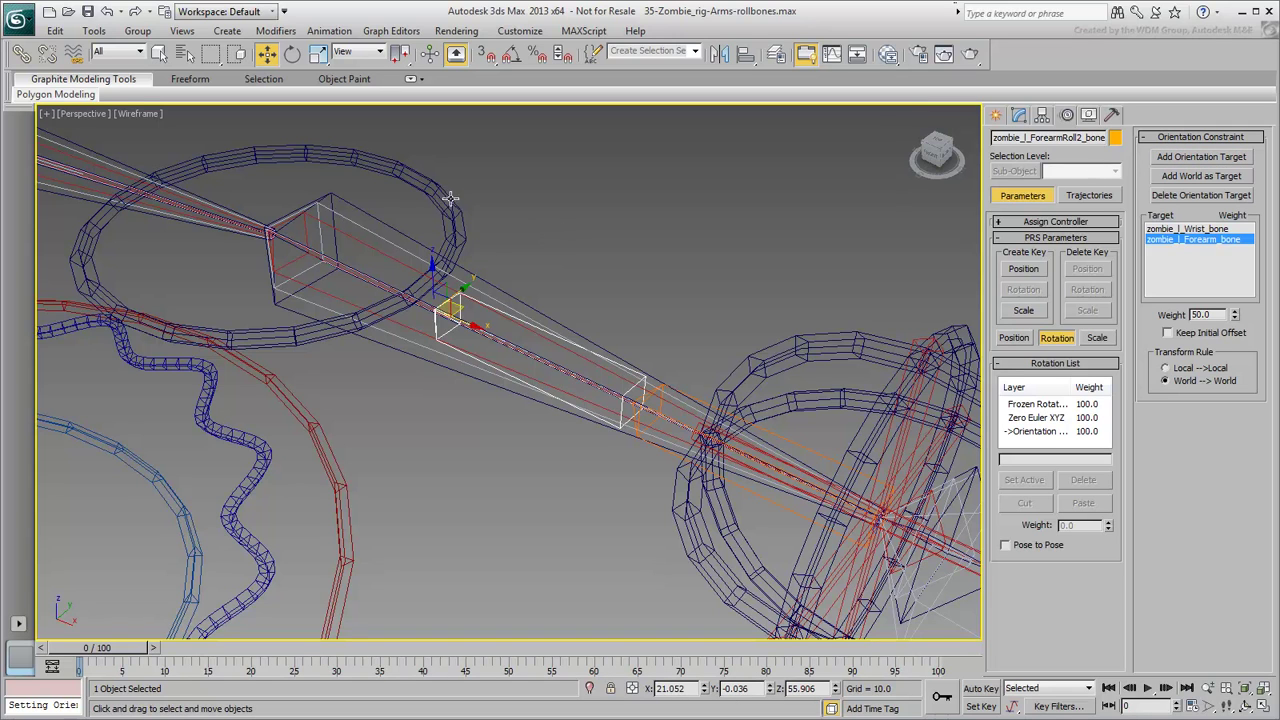
Step: Test-rotate the left hand FK control to check how both forearm roll bones share the twist, and cancel the rotation
middle_drag(509, 200, 443, 197)
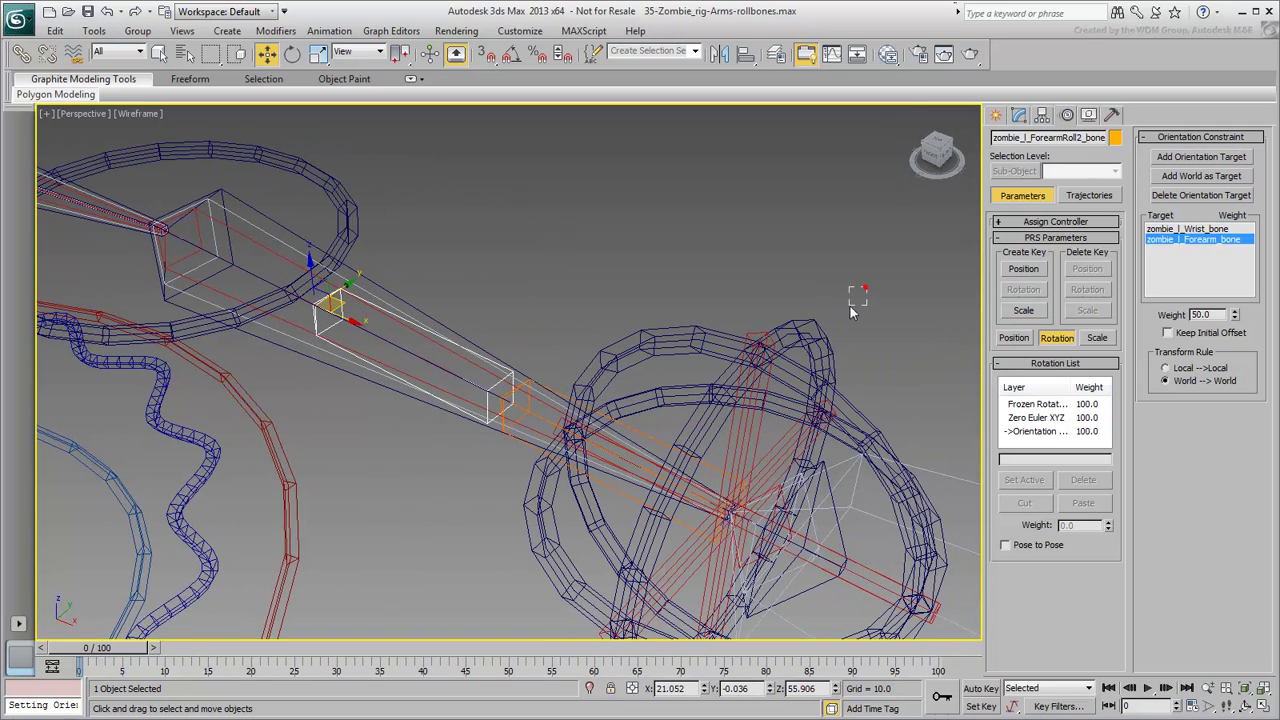
drag(826, 333, 814, 343)
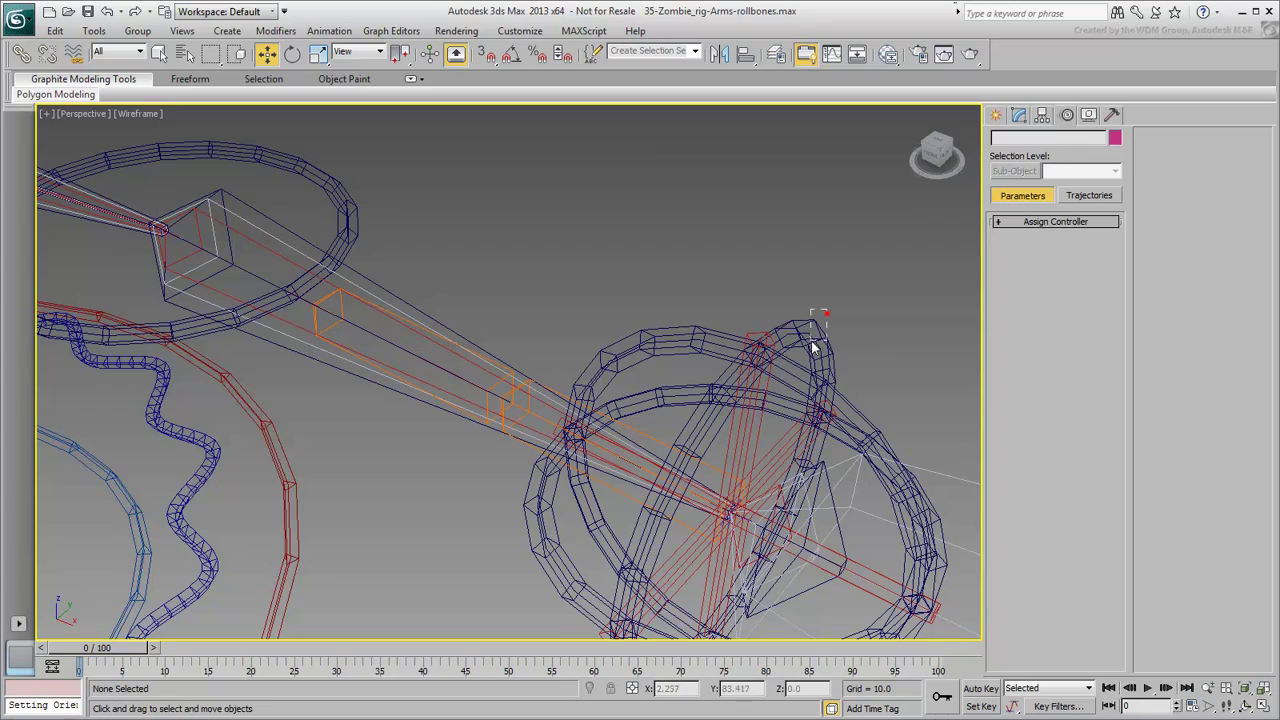
click(783, 383)
middle_drag(724, 452, 714, 320)
right_click(714, 320)
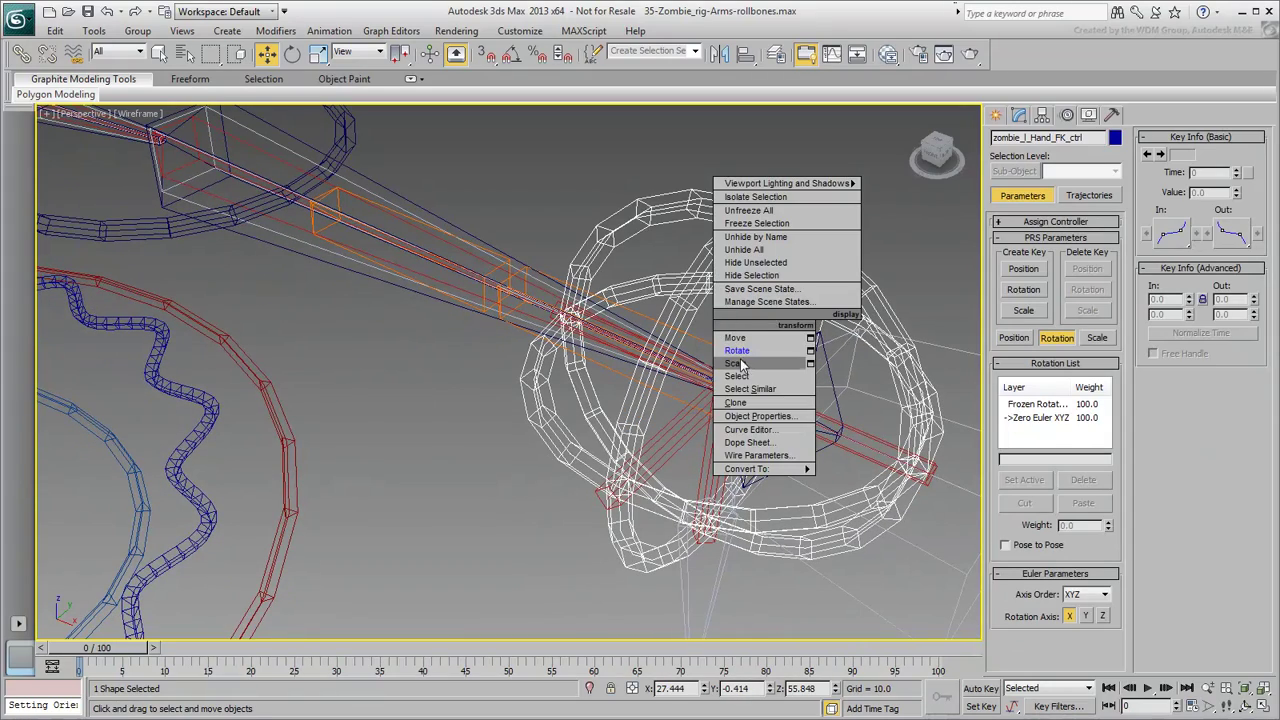
click(738, 354)
mouse_move(735, 365)
mouse_down()
mouse_move(732, 302)
mouse_move(695, 483)
mouse_move(790, 246)
mouse_move(760, 300)
mouse_move(660, 360)
mouse_move(690, 290)
mouse_move(733, 406)
mouse_up()
right_click(733, 406)
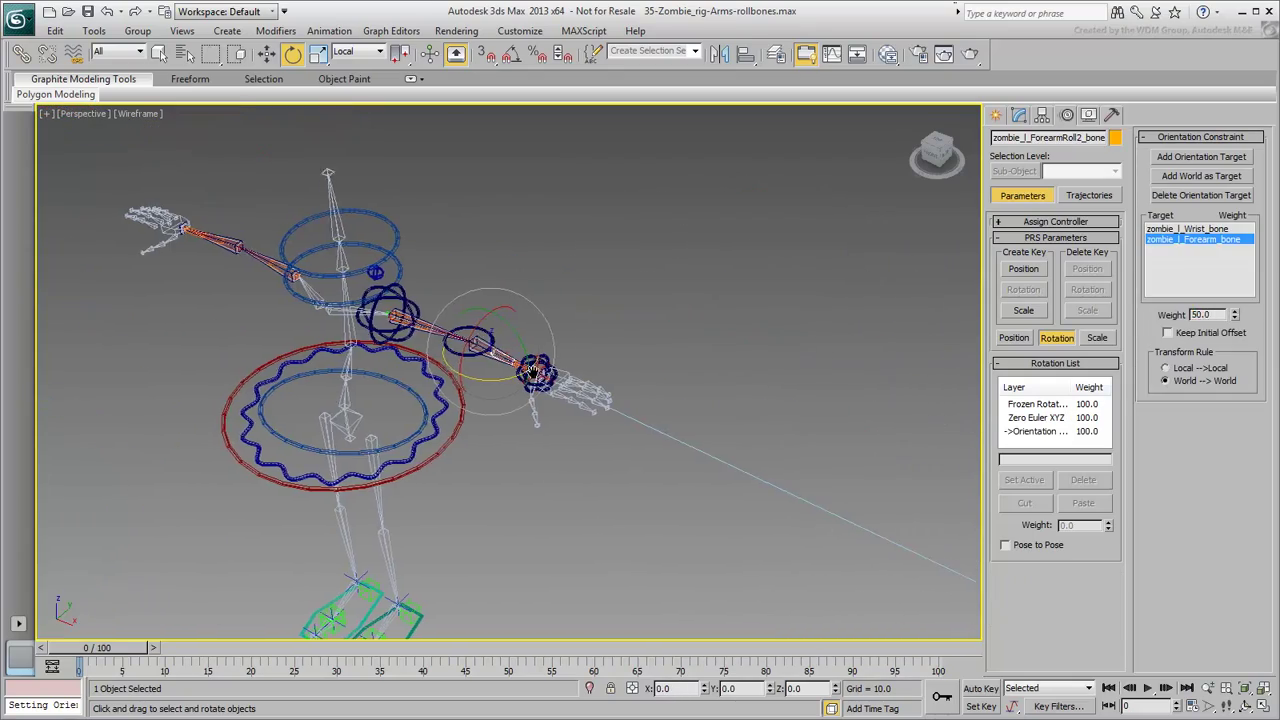
Step: Shorten the Viewline Length of zombie_l_ForearmRoll1_bone's LookAt constraint and deselect the bone
scroll(536, 372, up, 5)
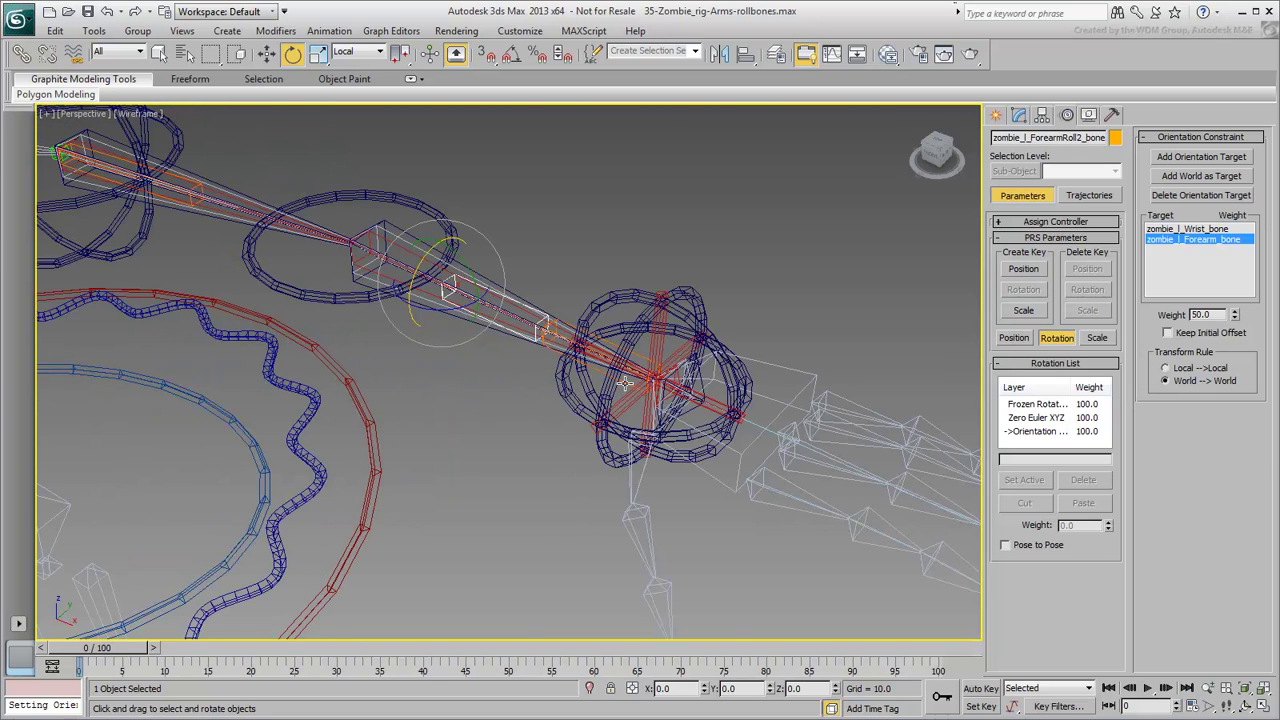
click(624, 382)
scroll(628, 384, down, 5)
middle_drag(773, 406, 672, 373)
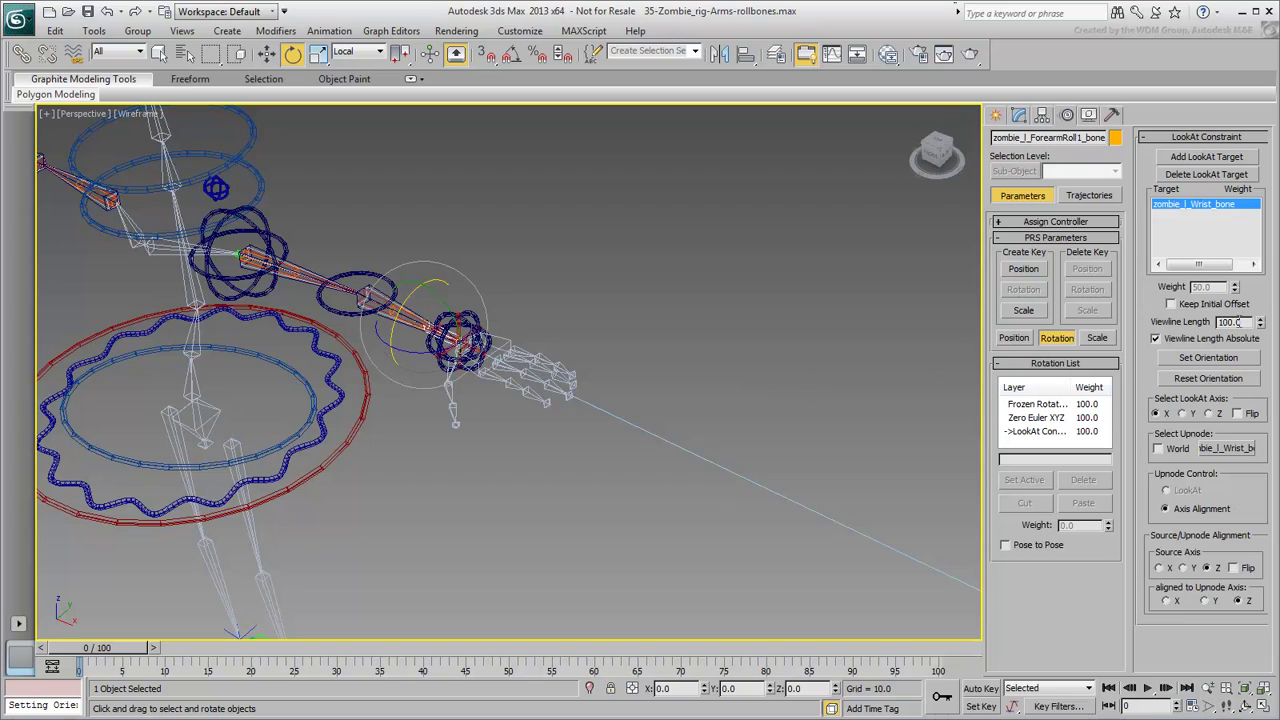
drag(1260, 322, 1255, 390)
middle_drag(591, 346, 755, 364)
click(748, 354)
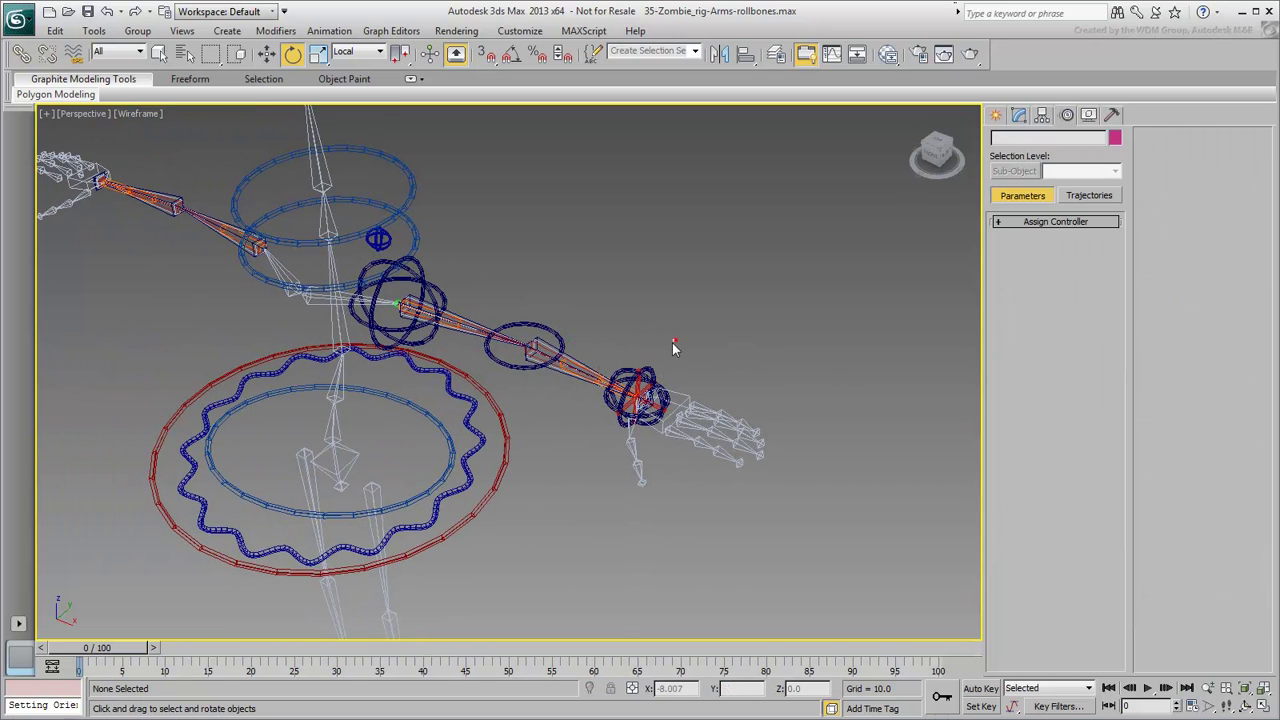
Step: Select the left hand FK control, unhide the geometry category and switch the viewport to shaded display
drag(674, 342, 646, 382)
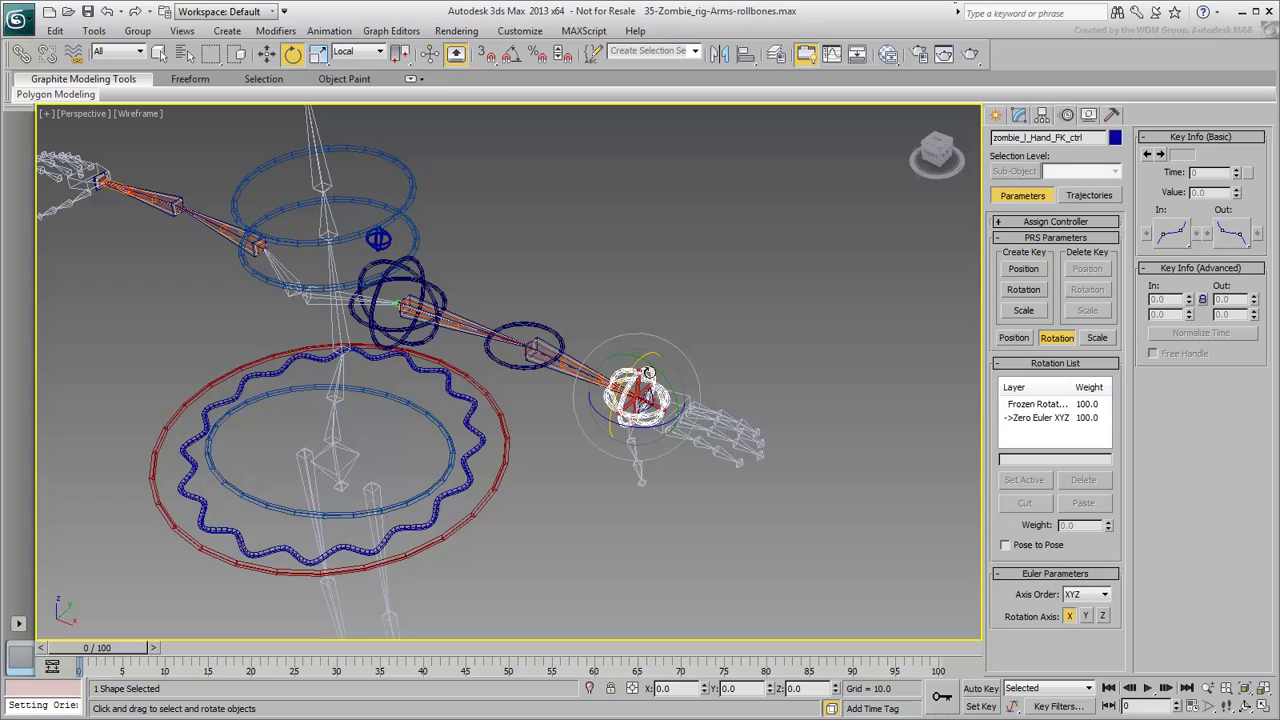
click(1089, 115)
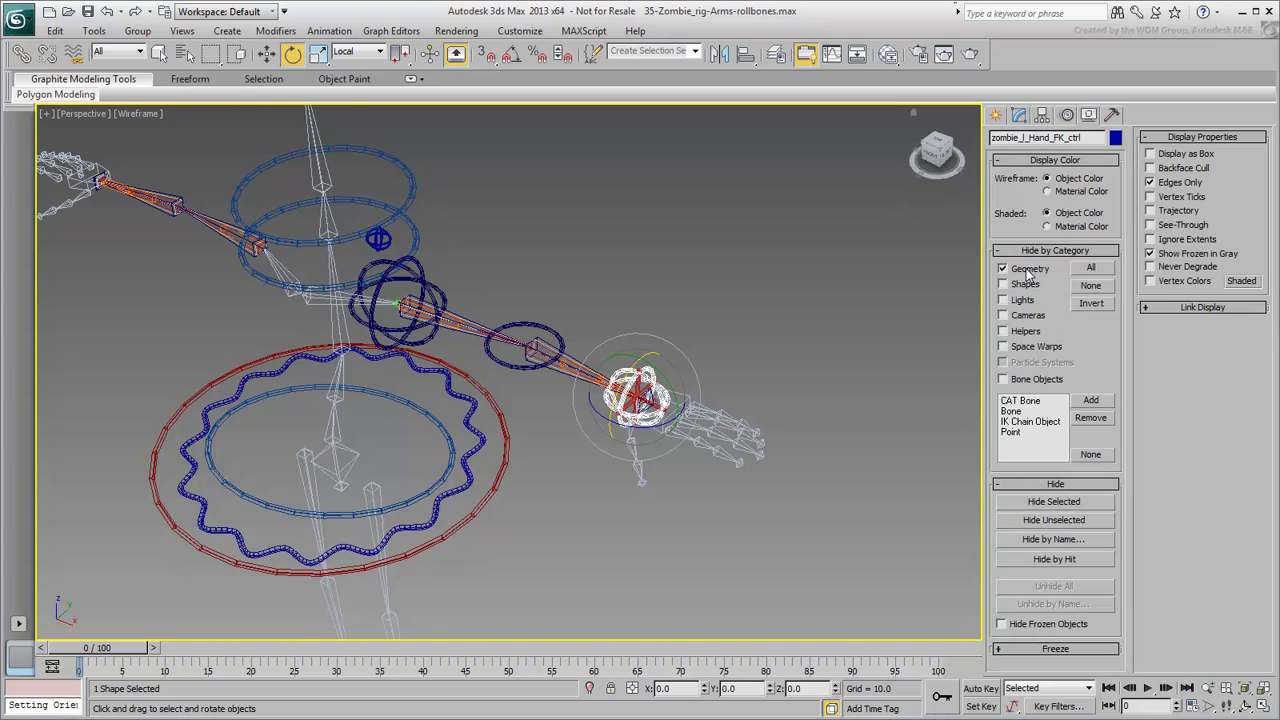
click(1026, 269)
scroll(623, 477, up, 8)
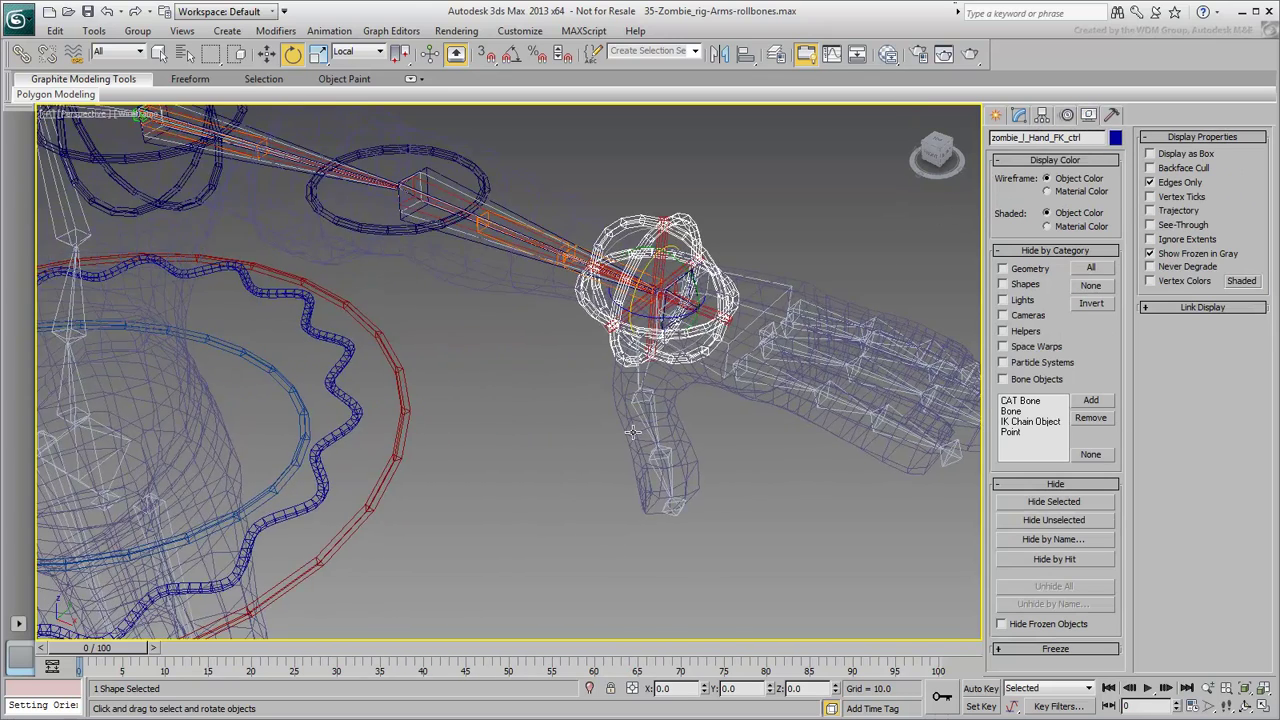
key(F3)
Step: Test-rotate the left hand FK control to check the forearm skin deformation, and cancel the rotation
alt+middle_drag(577, 434, 582, 404)
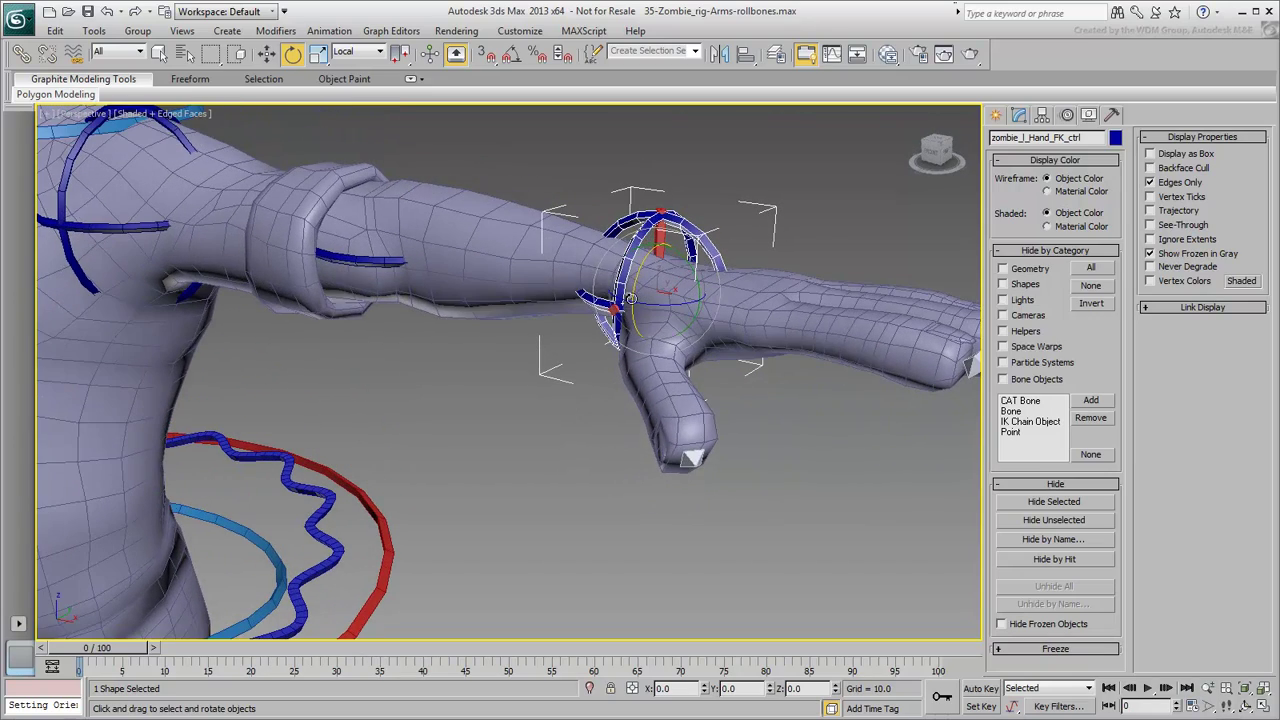
drag(638, 276, 644, 336)
right_click(644, 336)
Step: Hide the geometry category again to show only the bones and controls in shaded display
scroll(531, 369, down, 5)
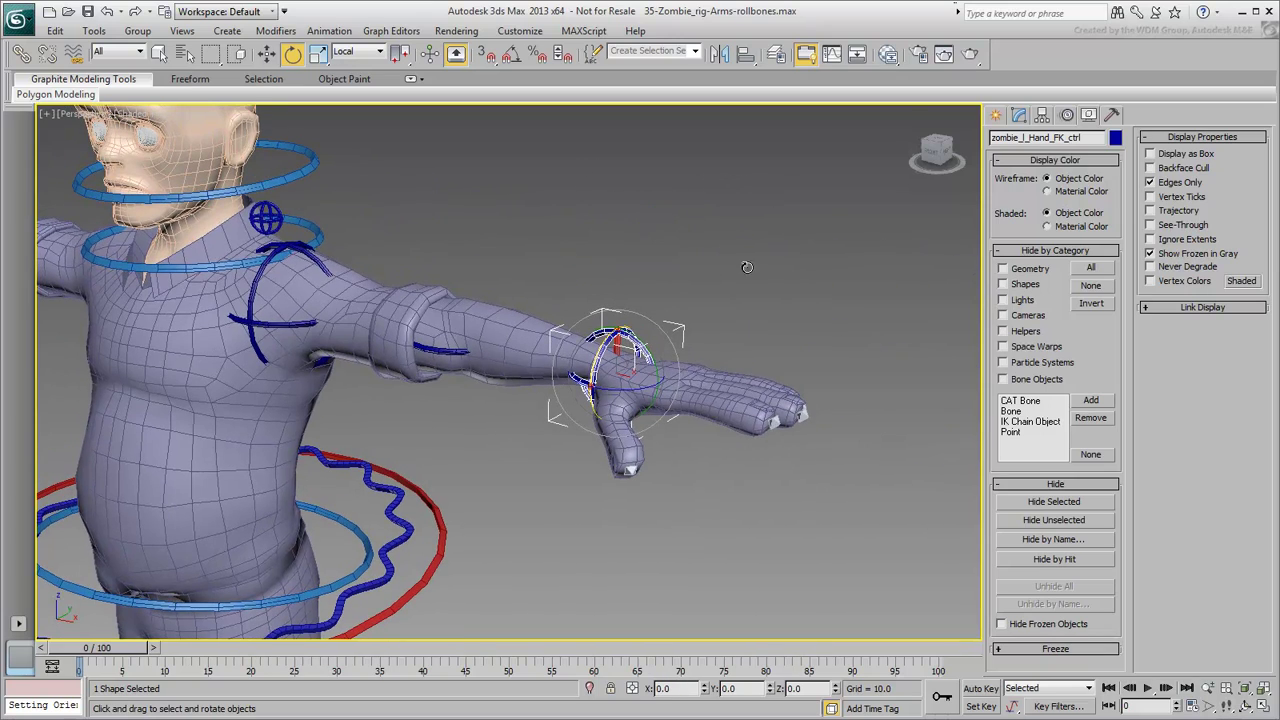
click(1027, 268)
middle_drag(680, 239, 748, 281)
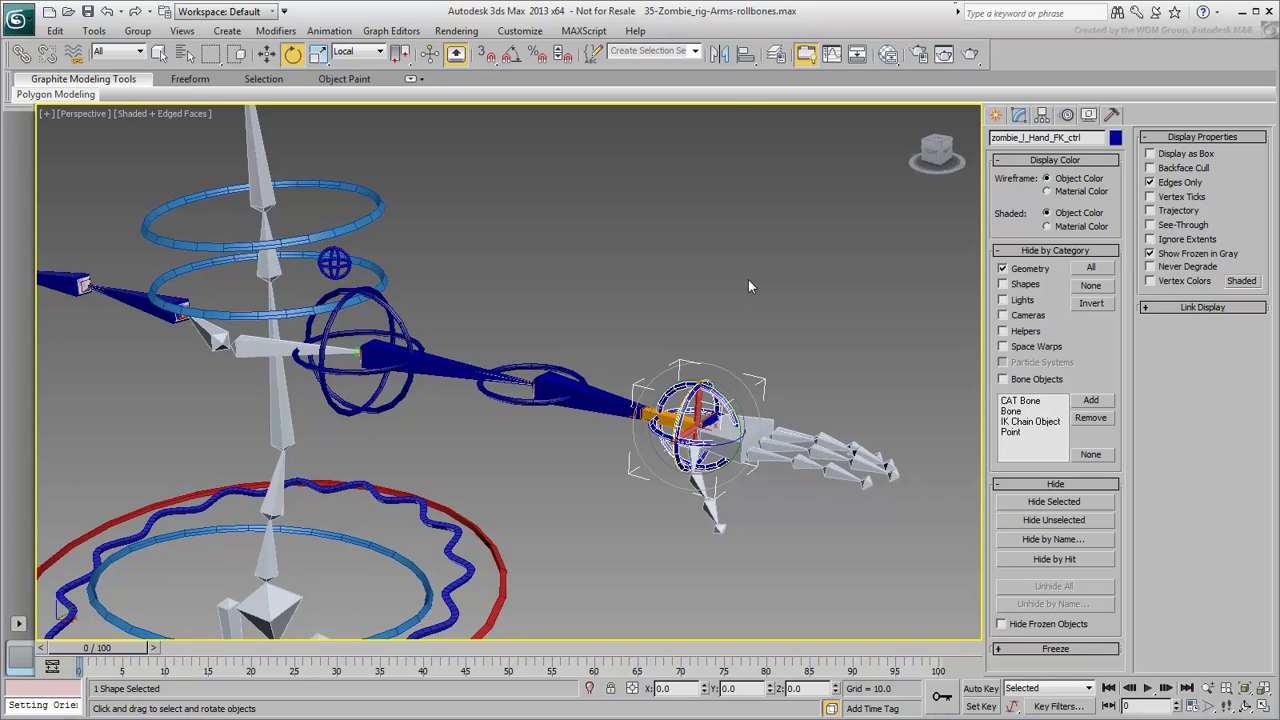